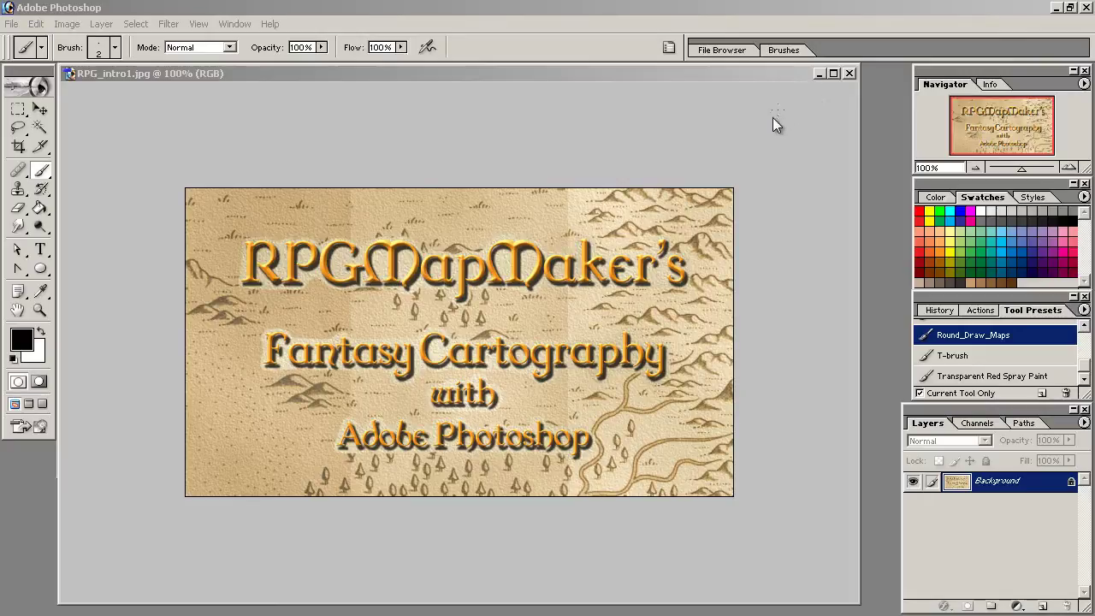
# - Minimize the RPG_intro1.jpg card, then draw and undo a trial oval on Untitled-1
pyautogui.click(819, 76)
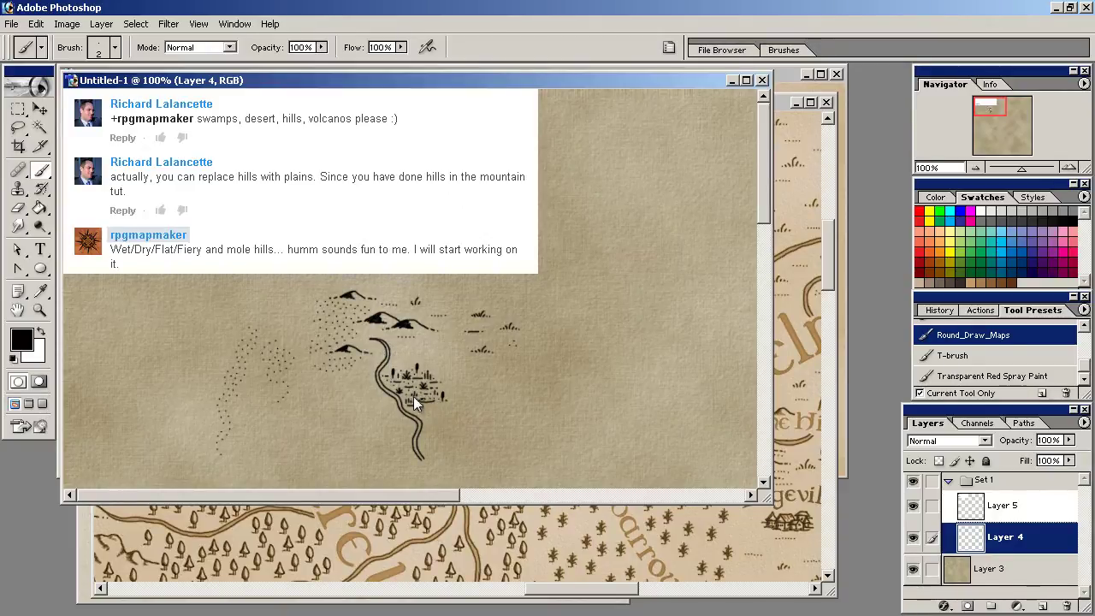
pyautogui.moveTo(425, 361)
pyautogui.mouseDown()
pyautogui.moveTo(375, 365)
pyautogui.moveTo(414, 432)
pyautogui.moveTo(421, 358)
pyautogui.moveTo(365, 413)
pyautogui.moveTo(433, 362)
pyautogui.mouseUp()
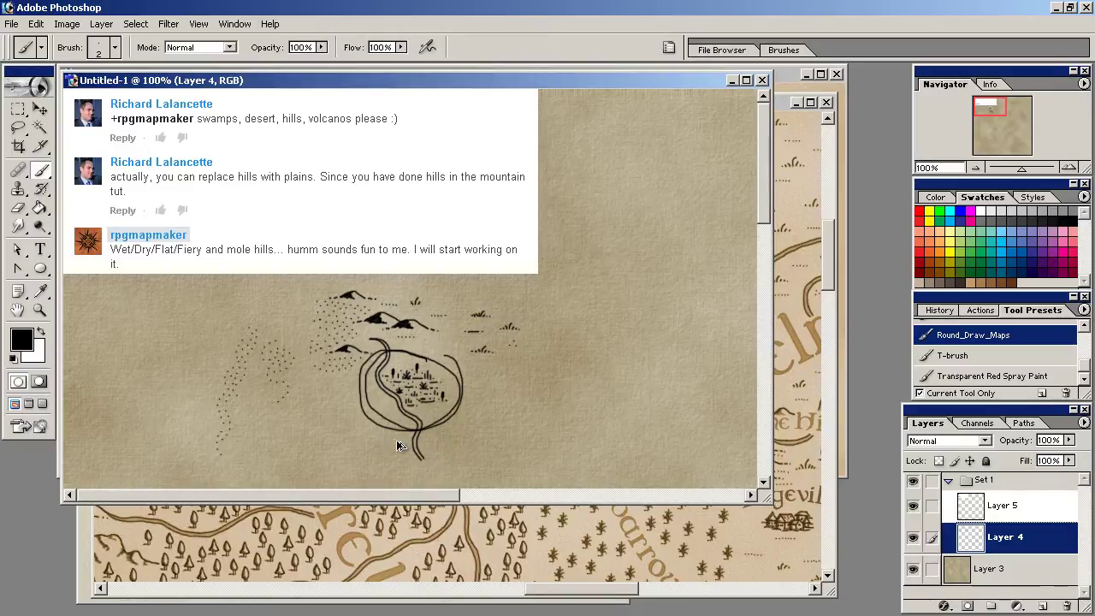
pyautogui.hotkey('ctrl', 'z')
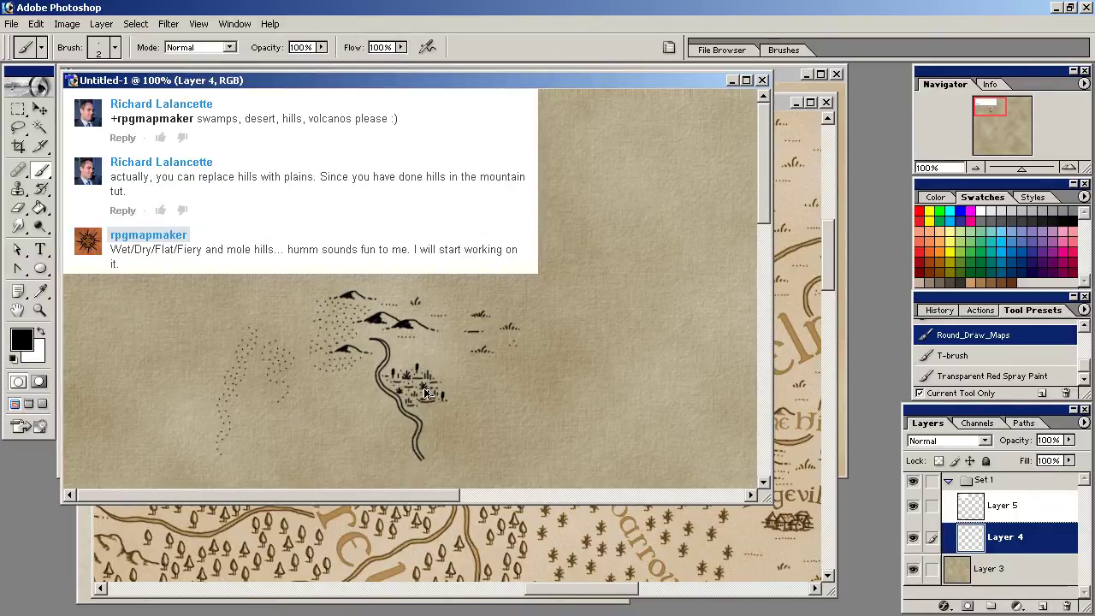
# - Zoom in on the sketched river village, return to actual size, and bring Test-8.jpg forward
pyautogui.hotkey('ctrl', '+')
pyautogui.hotkey('ctrl', '+')
pyautogui.hotkey('ctrl', '+')
pyautogui.moveTo(359, 373); pyautogui.dragTo(417, 270)
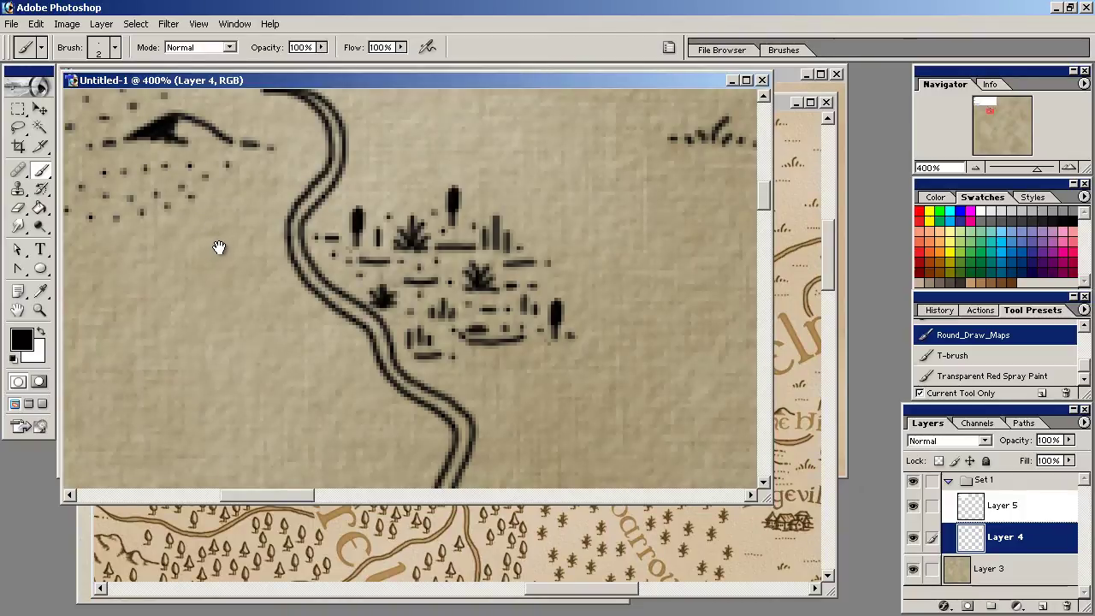
pyautogui.hotkey('ctrl', '-')
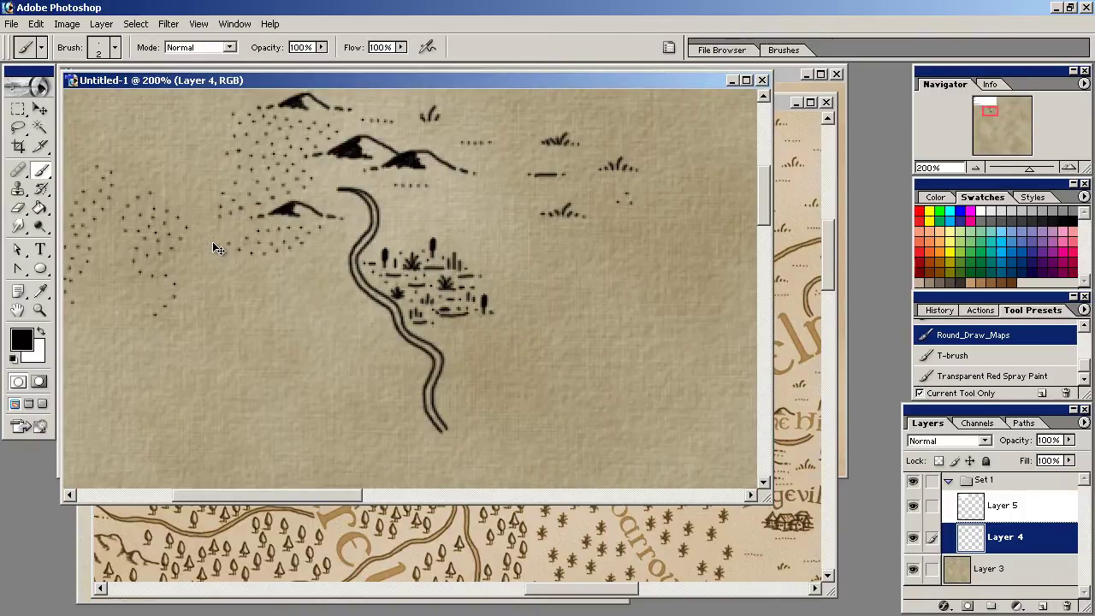
pyautogui.hotkey('ctrl', '-')
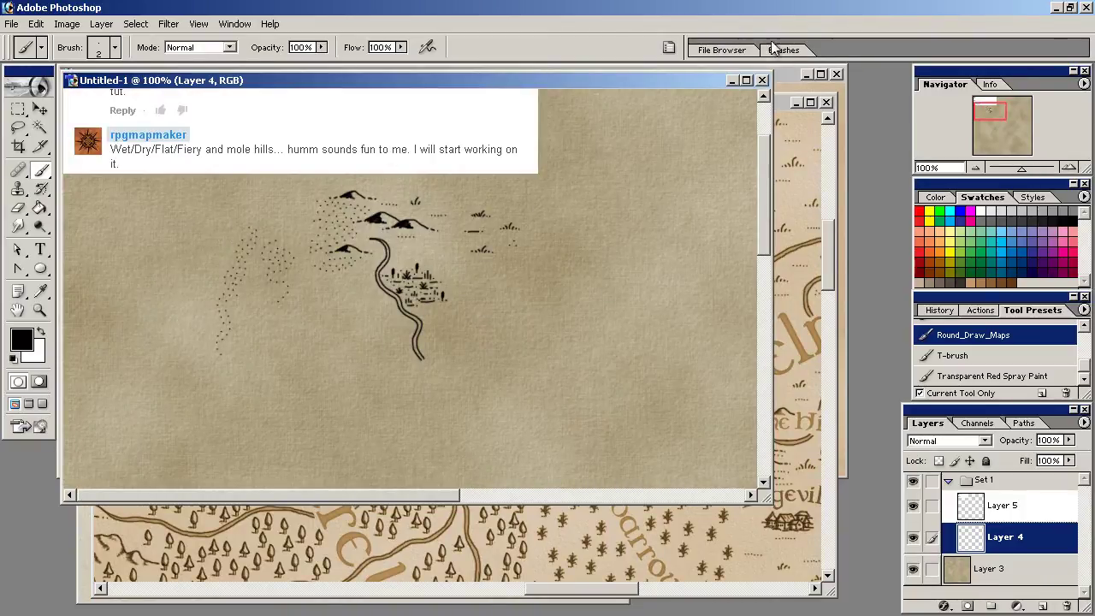
pyautogui.click(783, 104)
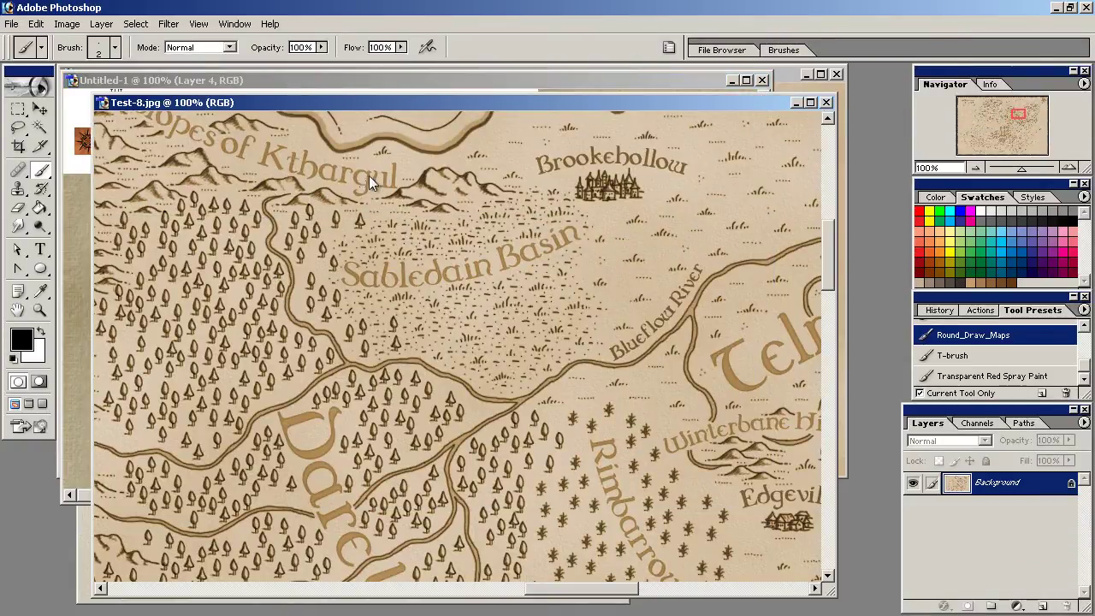
# - Circle and then underline Sabledain Basin on Test-8.jpg, undoing both marks
pyautogui.moveTo(284, 154)
pyautogui.mouseDown()
pyautogui.moveTo(387, 361)
pyautogui.moveTo(676, 278)
pyautogui.moveTo(386, 145)
pyautogui.moveTo(317, 291)
pyautogui.mouseUp()
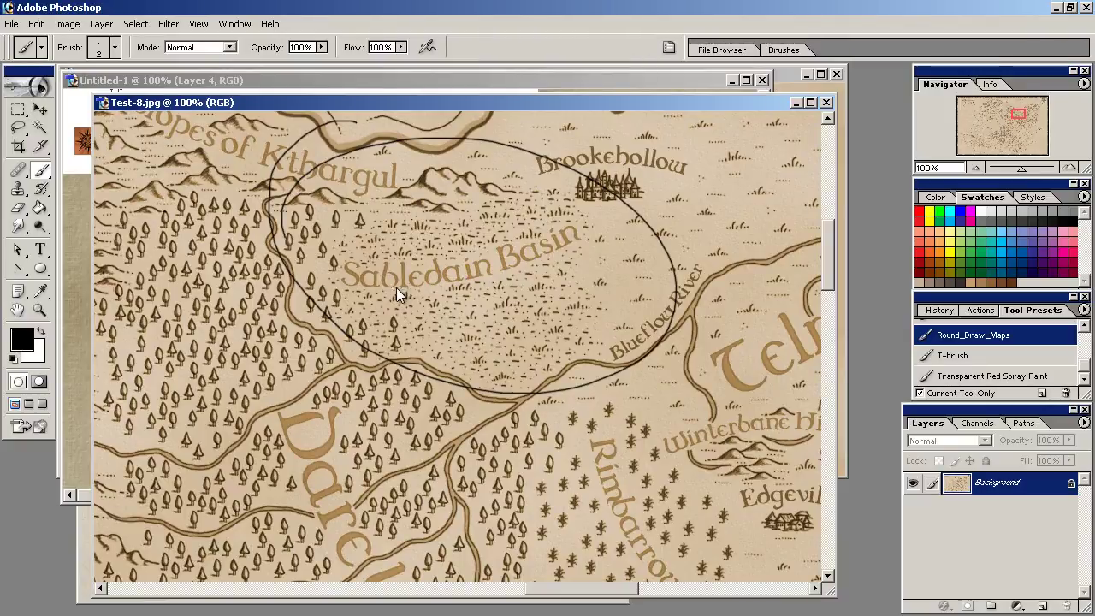
pyautogui.hotkey('ctrl', 'z')
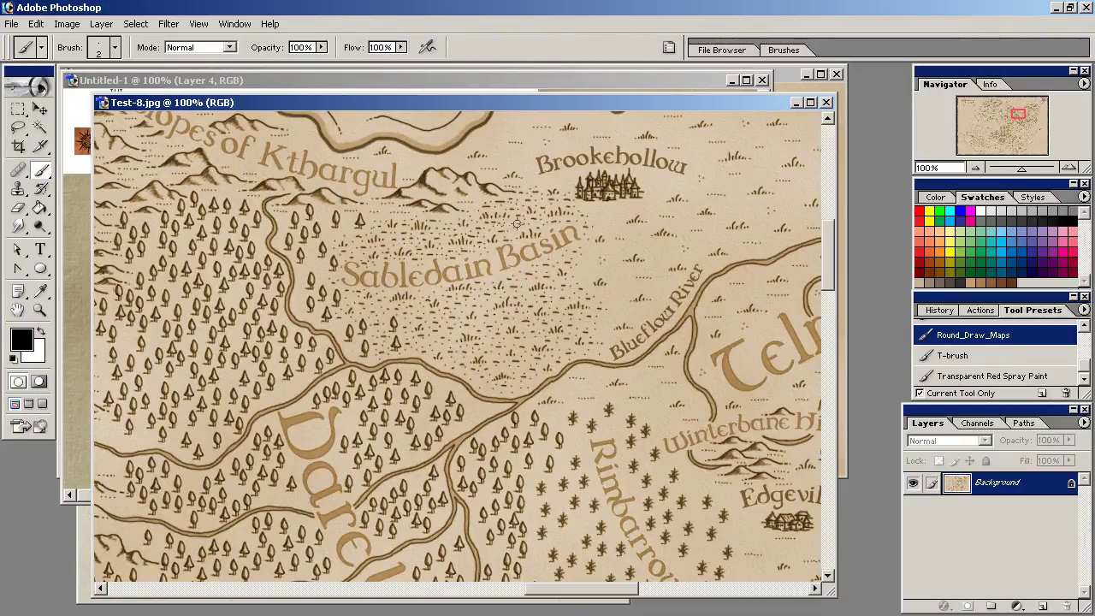
pyautogui.moveTo(499, 278); pyautogui.dragTo(581, 239)
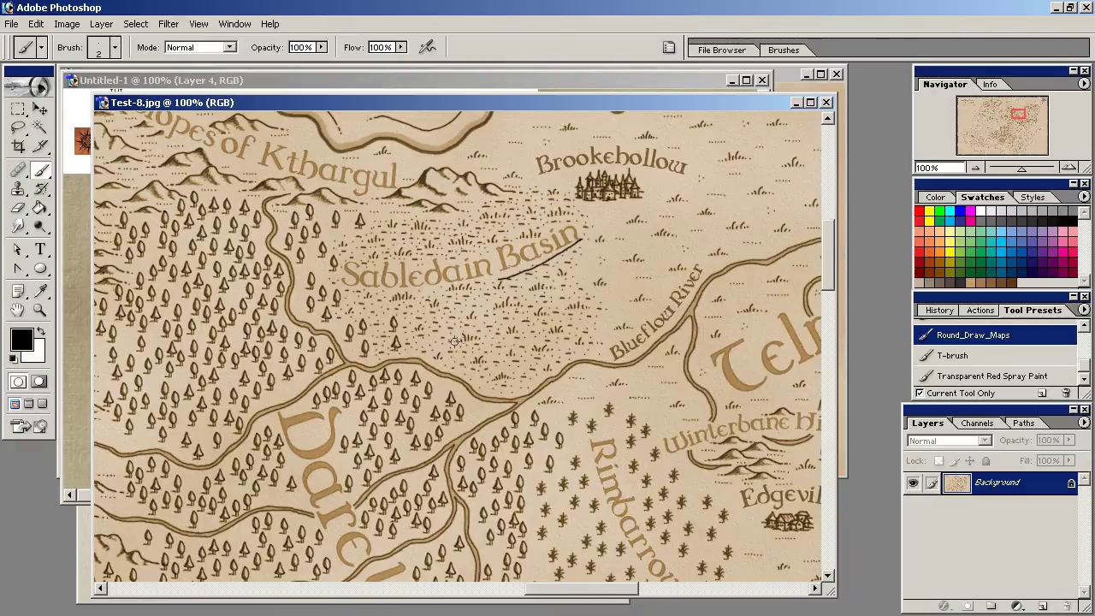
pyautogui.hotkey('ctrl', 'z')
# - Pan across Telrith, Edgeville, Dare Woods and Rimbarrow, then return to the Untitled-1 sketch
pyautogui.moveTo(691, 369); pyautogui.dragTo(553, 259)
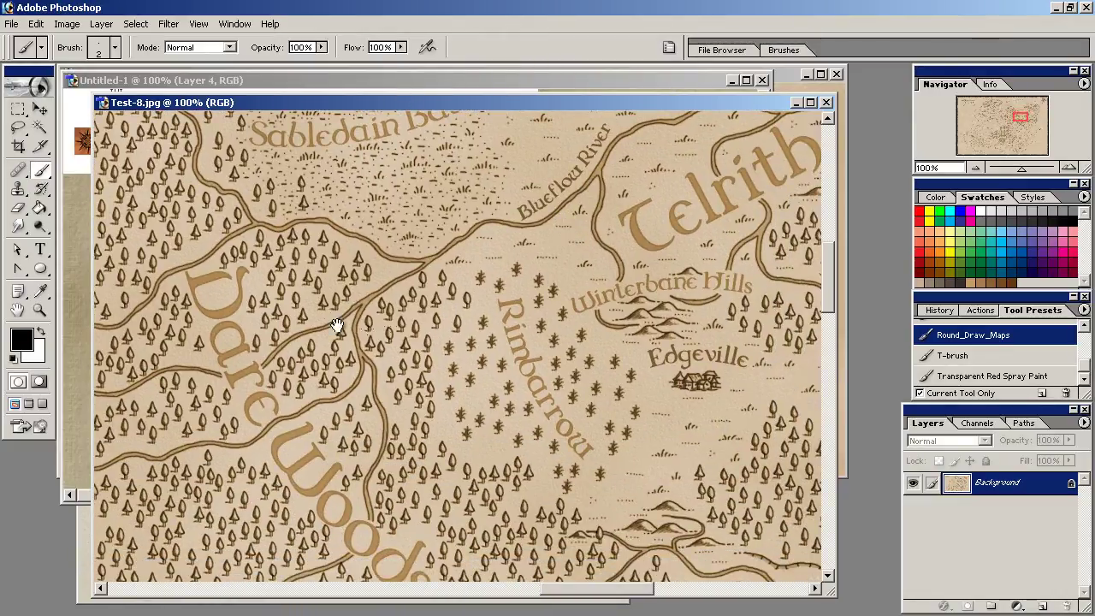
pyautogui.moveTo(396, 228)
pyautogui.mouseDown()
pyautogui.moveTo(397, 420)
pyautogui.moveTo(386, 354)
pyautogui.moveTo(336, 326)
pyautogui.moveTo(456, 503)
pyautogui.mouseUp()
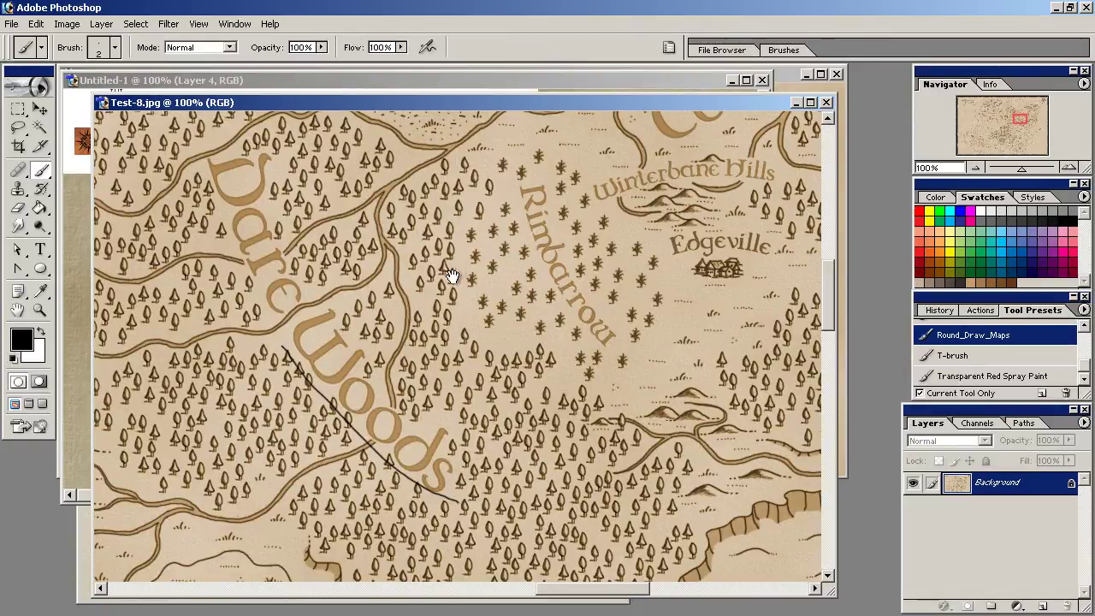
pyautogui.hotkey('ctrl', 'z')
pyautogui.moveTo(319, 166); pyautogui.dragTo(418, 465)
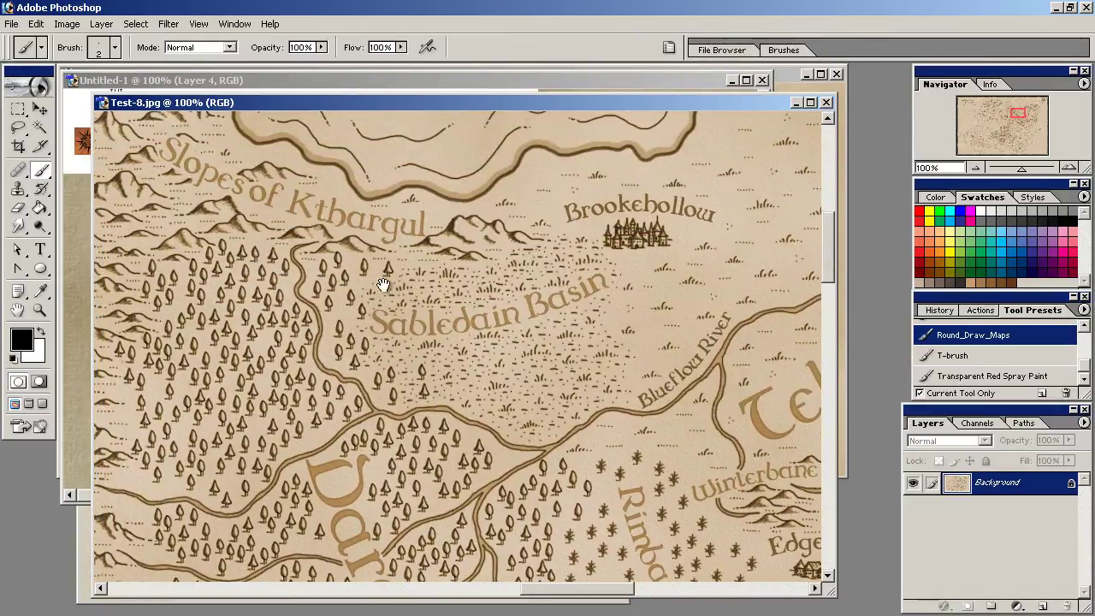
pyautogui.moveTo(351, 342); pyautogui.dragTo(356, 285)
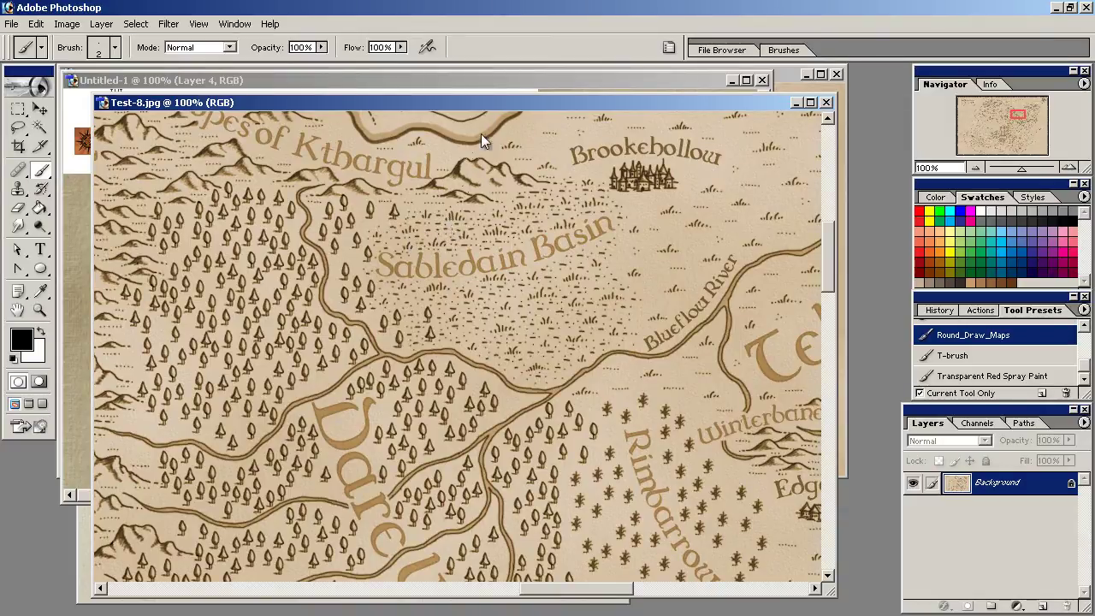
pyautogui.click(525, 79)
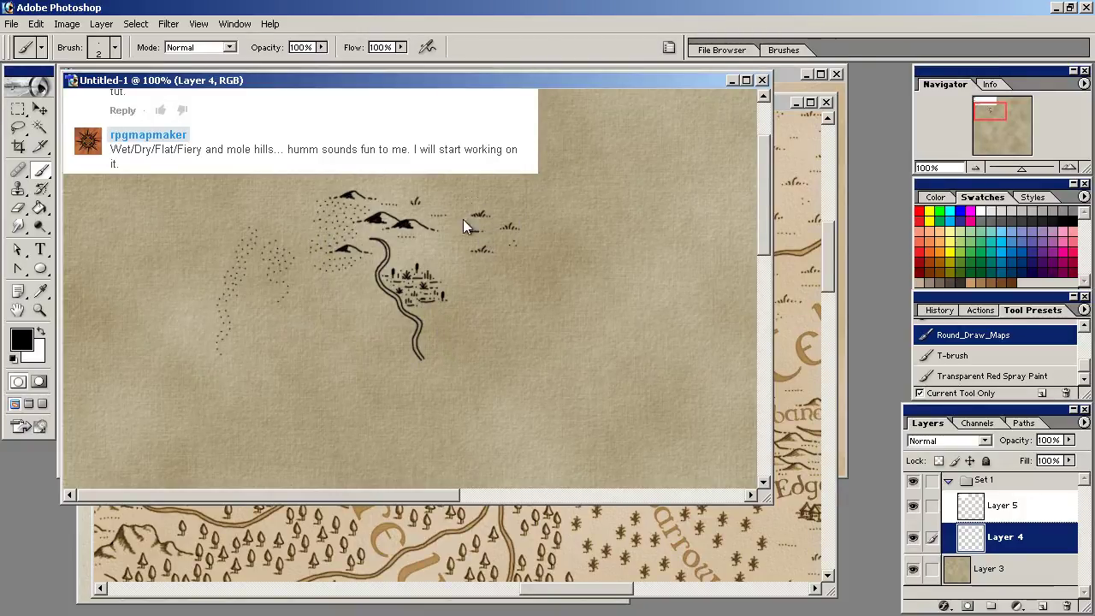
# - Zoom to 200% on the grass tufts, try and undo a circle, then pan to the village
pyautogui.hotkey('ctrl', '-')
pyautogui.hotkey('ctrl', '-')
pyautogui.hotkey('ctrl', '+')
pyautogui.hotkey('ctrl', '+')
pyautogui.hotkey('ctrl', '+')
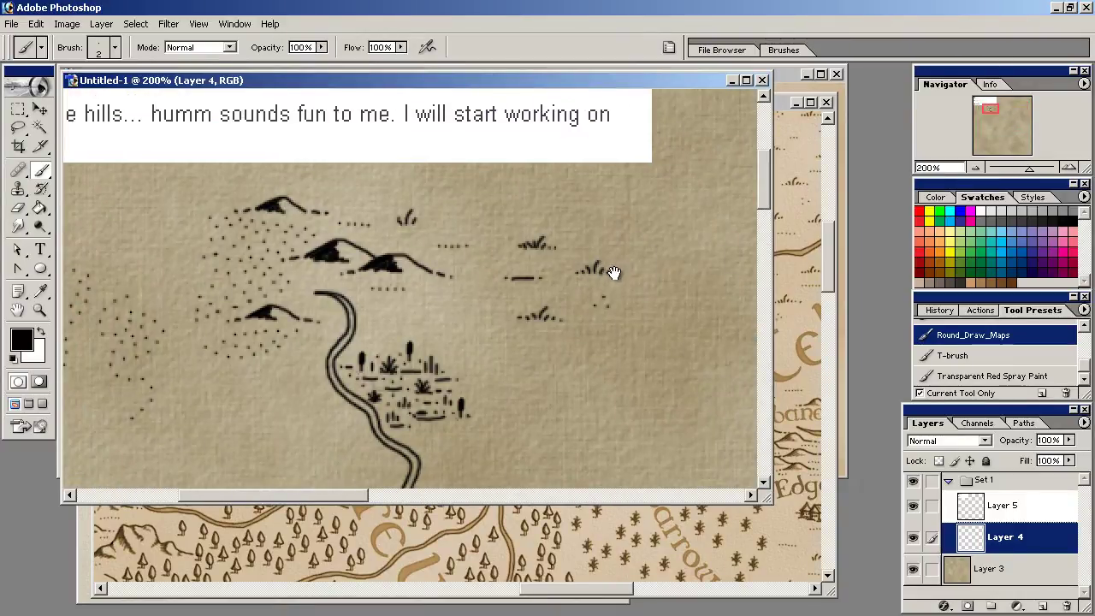
pyautogui.moveTo(616, 245)
pyautogui.mouseDown()
pyautogui.moveTo(563, 258)
pyautogui.moveTo(590, 268)
pyautogui.moveTo(593, 303)
pyautogui.mouseUp()
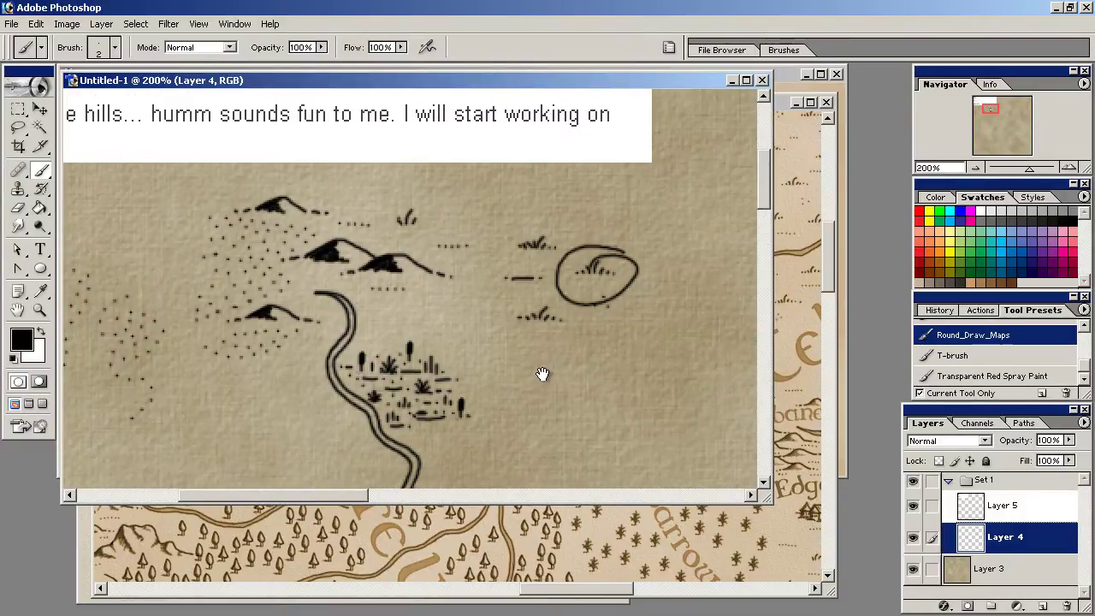
pyautogui.hotkey('ctrl', 'z')
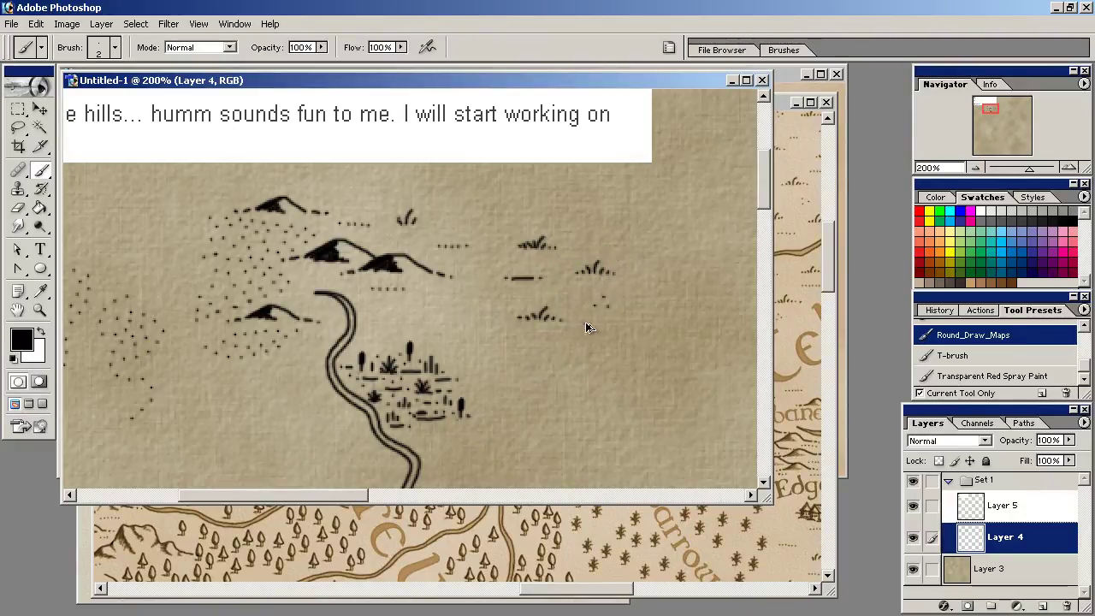
pyautogui.moveTo(471, 424); pyautogui.dragTo(535, 317)
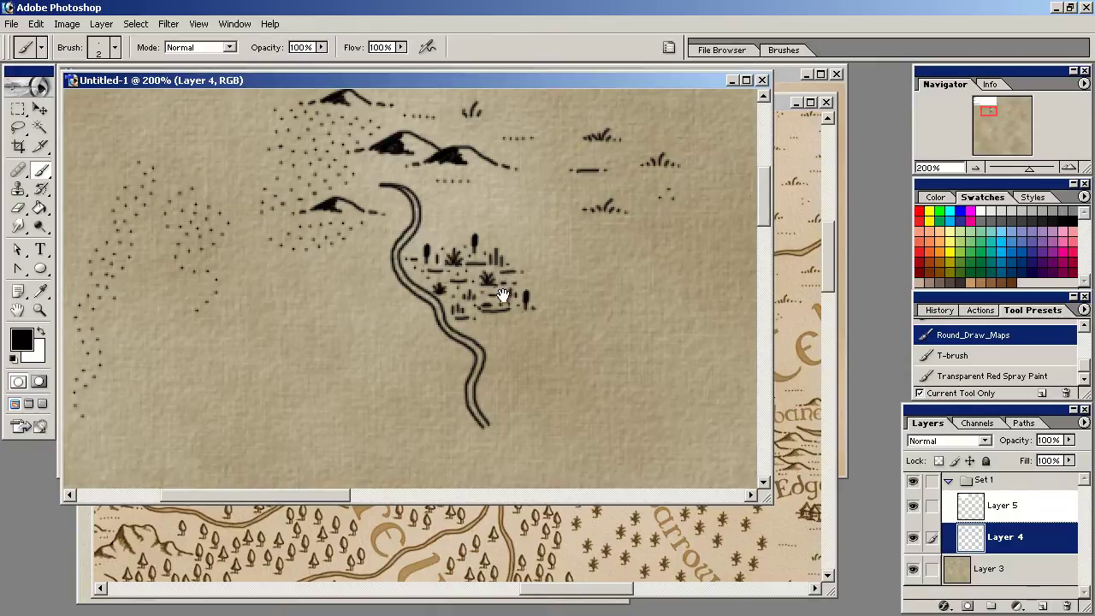
# - At 400%, paint a lake outline left of the river with reeds and wavy ripple shading
pyautogui.keyDown('ctrl'); pyautogui.click(389, 310); pyautogui.keyUp('ctrl')
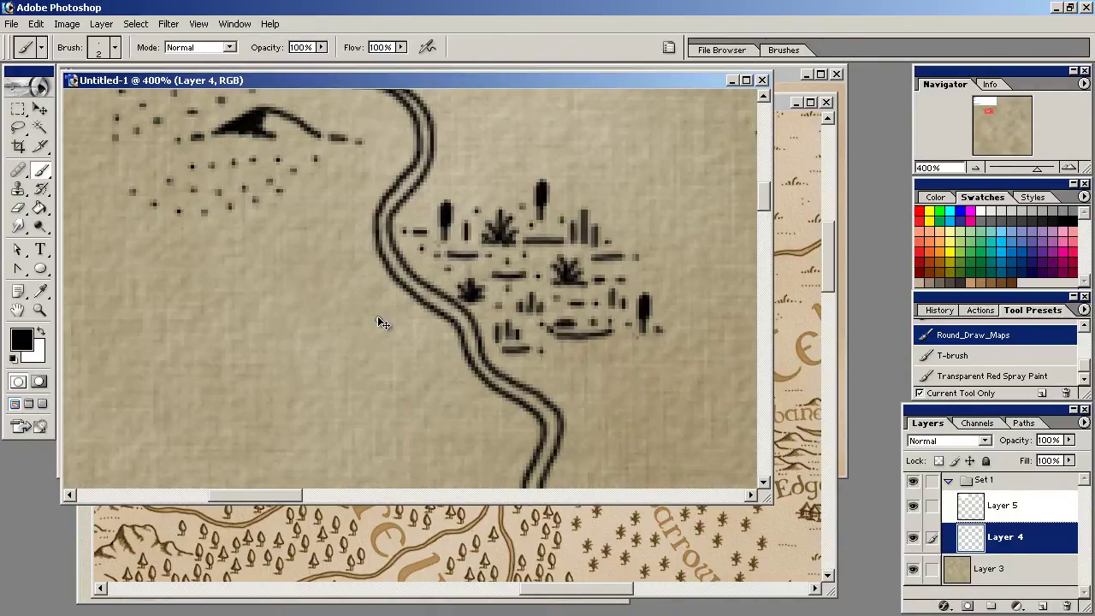
pyautogui.moveTo(325, 335); pyautogui.dragTo(402, 340)
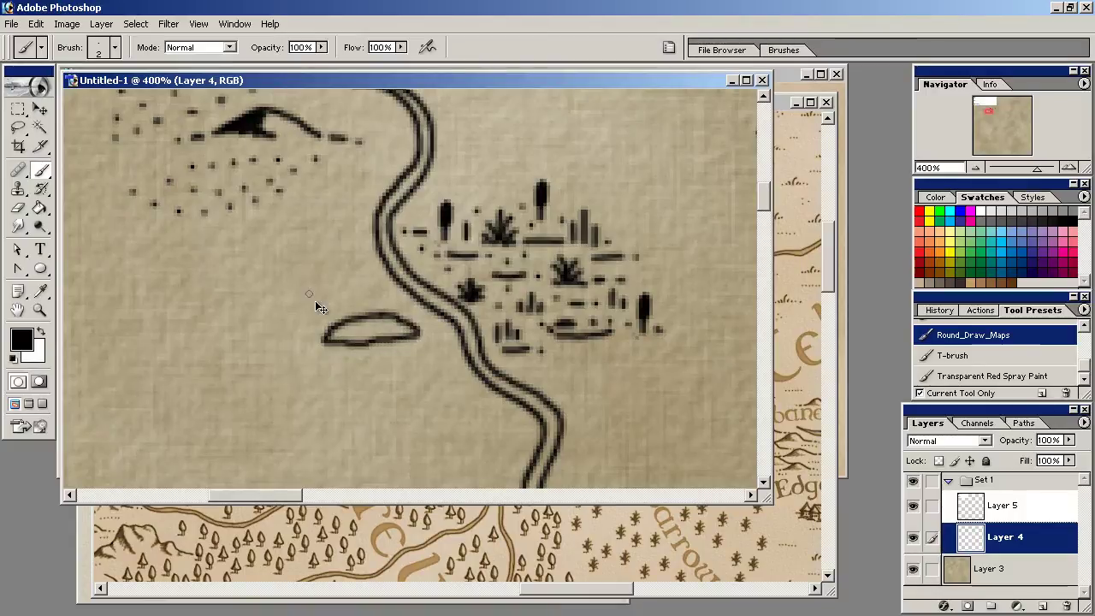
pyautogui.moveTo(325, 285); pyautogui.dragTo(326, 315)
pyautogui.moveTo(349, 328); pyautogui.dragTo(390, 335)
pyautogui.moveTo(284, 319)
pyautogui.mouseDown()
pyautogui.moveTo(283, 344)
pyautogui.moveTo(288, 330)
pyautogui.moveTo(301, 340)
pyautogui.moveTo(273, 334)
pyautogui.moveTo(281, 349)
pyautogui.moveTo(322, 315)
pyautogui.moveTo(333, 352)
pyautogui.moveTo(323, 339)
pyautogui.moveTo(396, 341)
pyautogui.mouseUp()
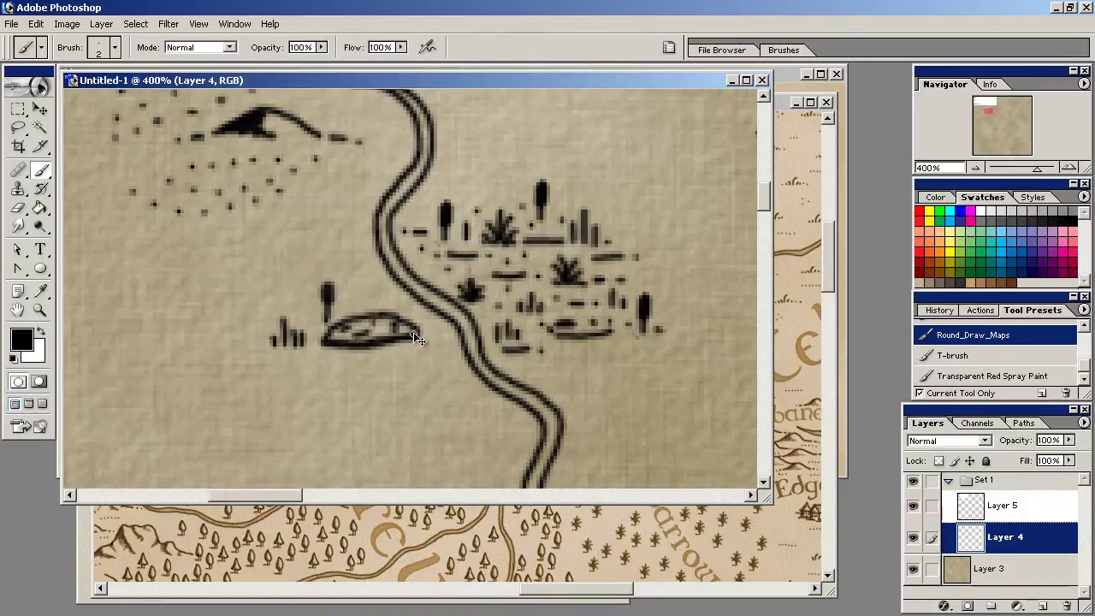
pyautogui.hotkey('ctrl', '-')
pyautogui.hotkey('ctrl', '-')
pyautogui.hotkey('ctrl', '-')
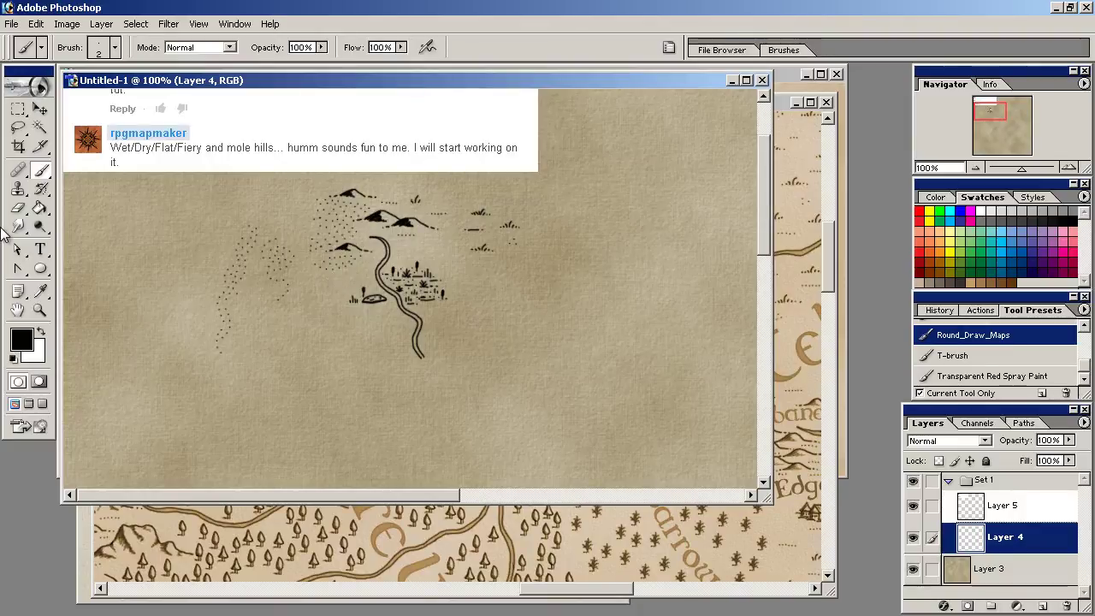
pyautogui.moveTo(140, 167); pyautogui.dragTo(141, 268)
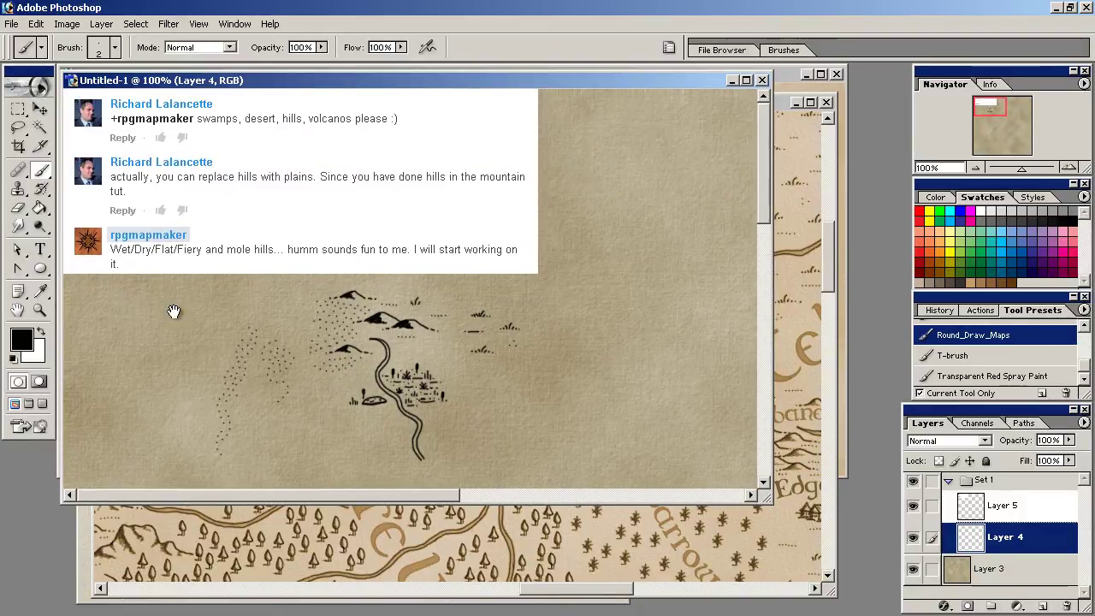
pyautogui.moveTo(334, 350); pyautogui.dragTo(335, 239)
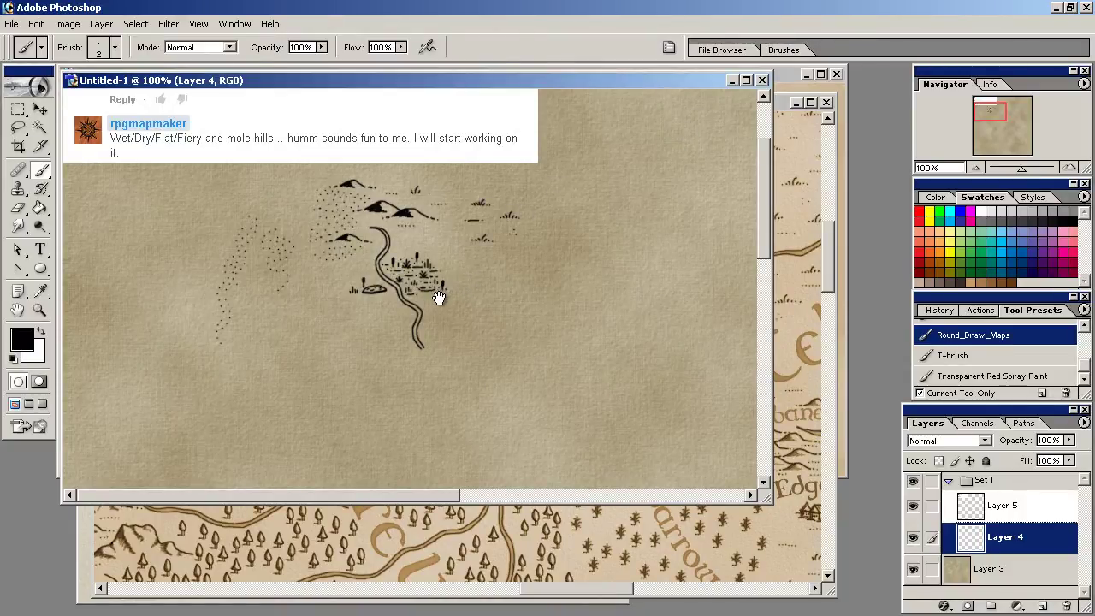
# - On Test-8.jpg, pan to Dugabe Desert and Rutakwa, trying and undoing a curve under Desert
pyautogui.click(785, 103)
pyautogui.moveTo(269, 426); pyautogui.dragTo(588, 175)
pyautogui.moveTo(367, 420); pyautogui.dragTo(427, 317)
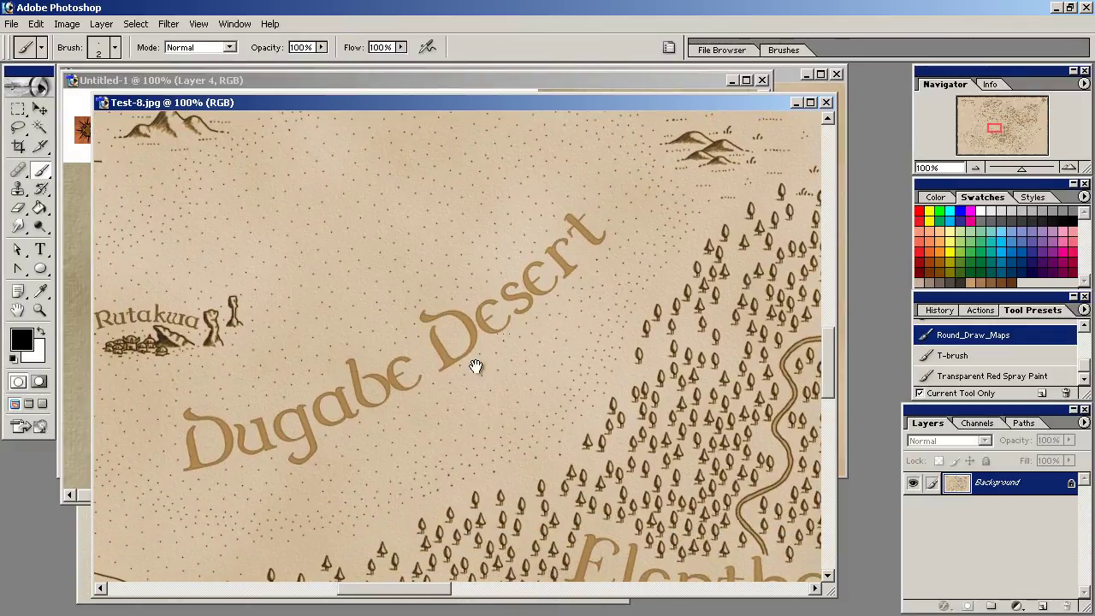
pyautogui.moveTo(448, 380); pyautogui.dragTo(601, 244)
pyautogui.hotkey('ctrl', 'z')
# - Survey the mountains, forest and river bordering the desert, undoing a trial outline loop
pyautogui.moveTo(383, 297); pyautogui.dragTo(360, 353)
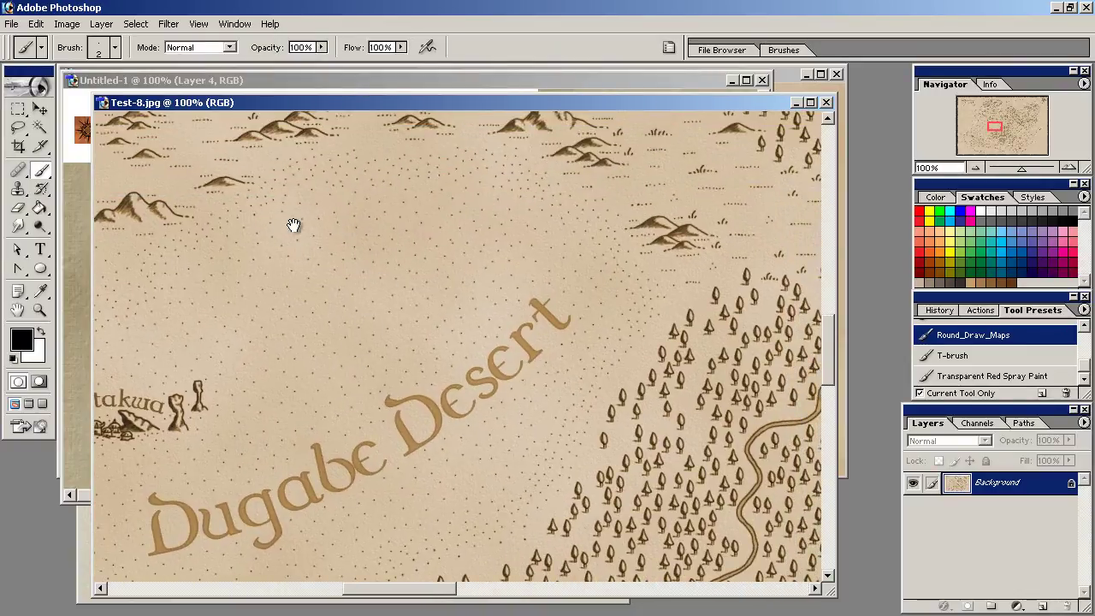
pyautogui.moveTo(472, 351); pyautogui.dragTo(374, 307)
pyautogui.moveTo(514, 226); pyautogui.dragTo(511, 264)
pyautogui.moveTo(452, 153)
pyautogui.mouseDown()
pyautogui.moveTo(425, 221)
pyautogui.moveTo(520, 274)
pyautogui.moveTo(521, 347)
pyautogui.moveTo(484, 412)
pyautogui.moveTo(600, 376)
pyautogui.moveTo(472, 164)
pyautogui.mouseUp()
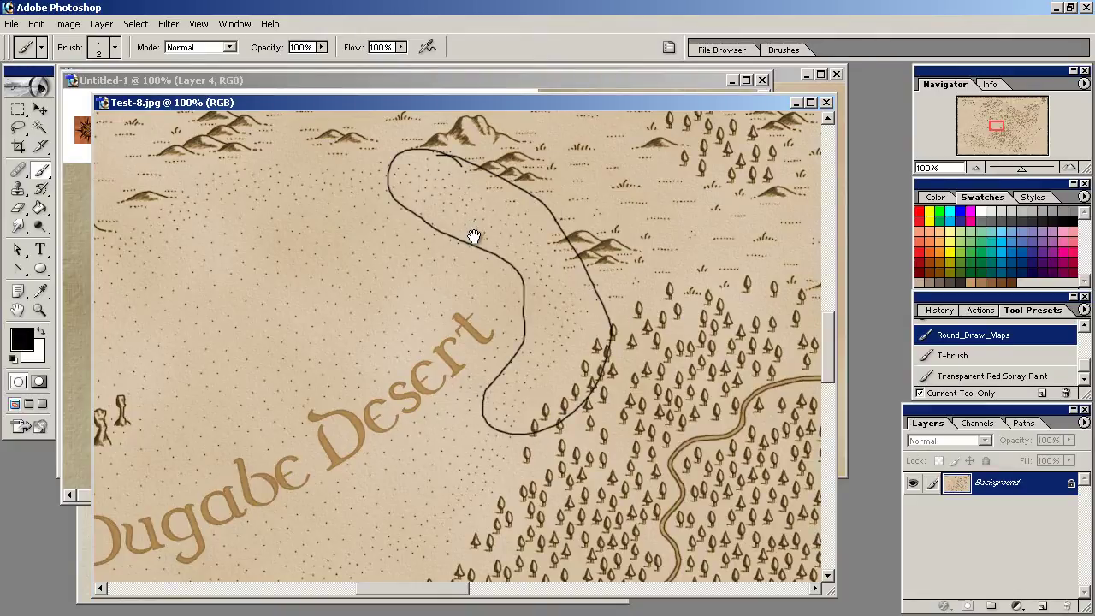
pyautogui.hotkey('ctrl', 'z')
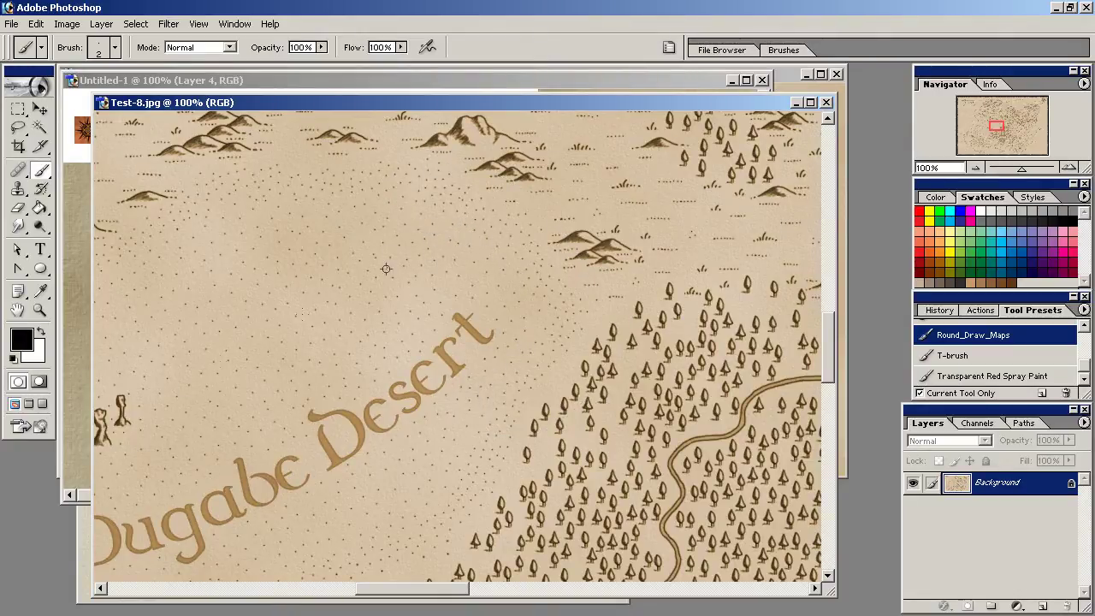
# - Pan to Rutakwa village, the western dune lines and the neighbouring sand region
pyautogui.moveTo(303, 347); pyautogui.dragTo(577, 223)
pyautogui.scroll(-4, 402, 377)
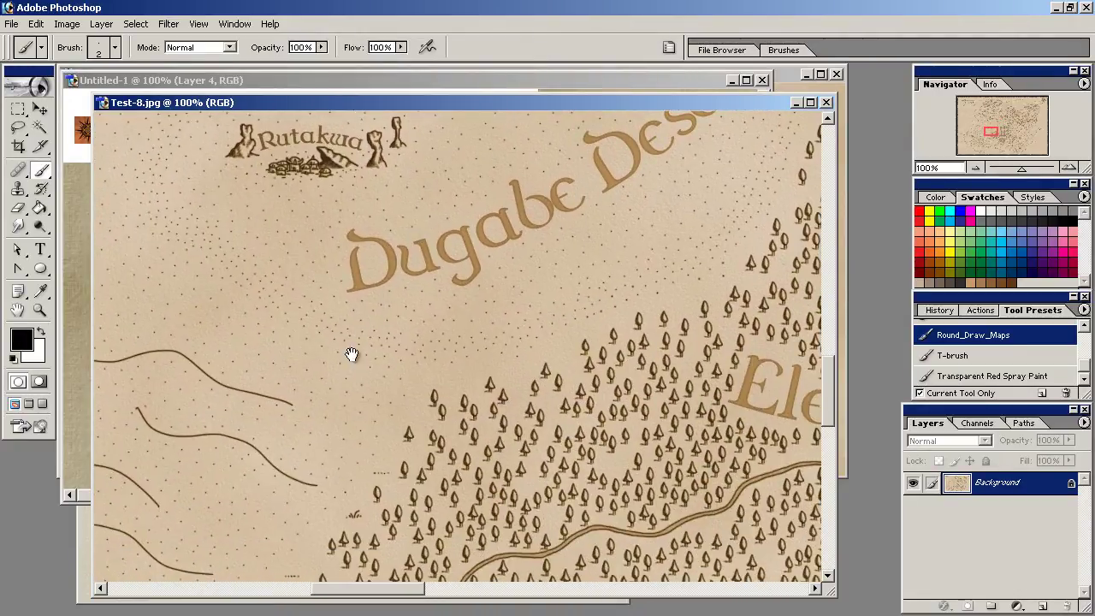
pyautogui.moveTo(252, 299); pyautogui.dragTo(670, 240)
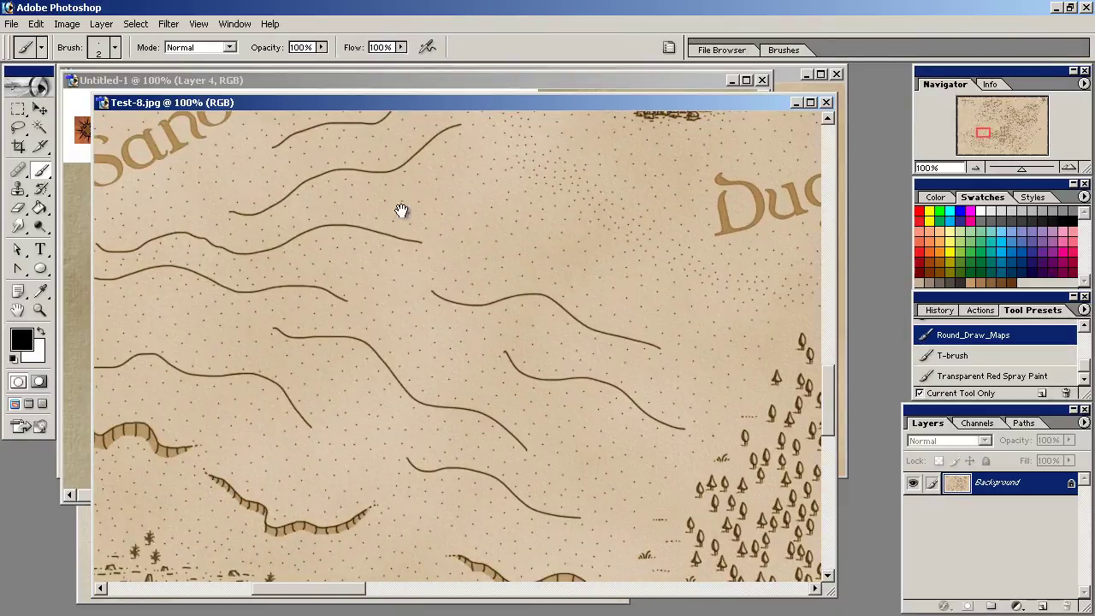
pyautogui.moveTo(386, 206); pyautogui.dragTo(462, 471)
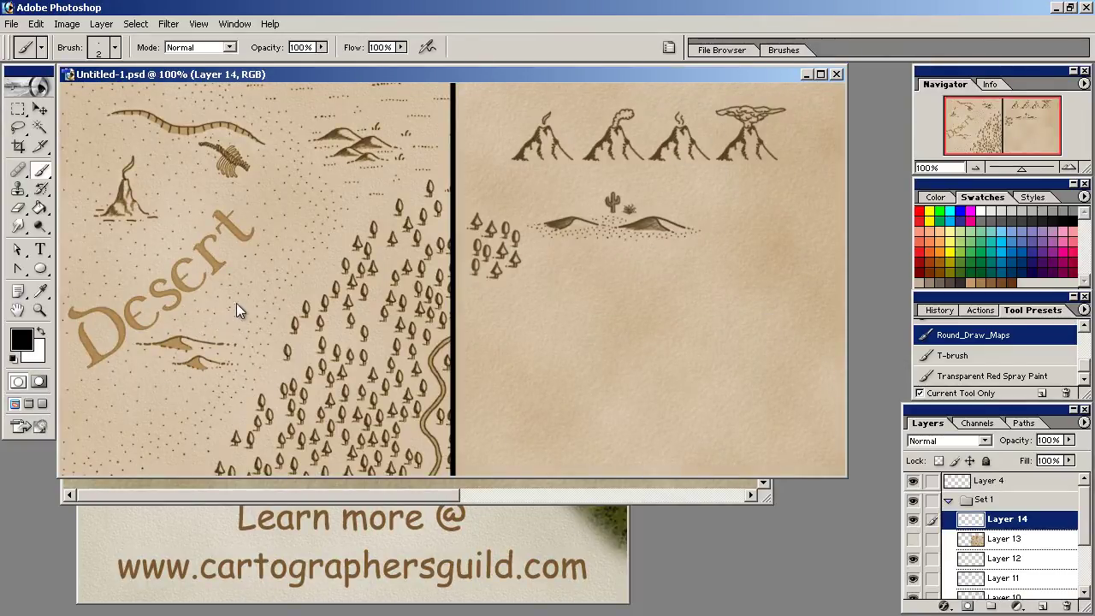
pyautogui.moveTo(379, 111)
pyautogui.mouseDown()
pyautogui.moveTo(359, 168)
pyautogui.moveTo(306, 128)
pyautogui.mouseUp()
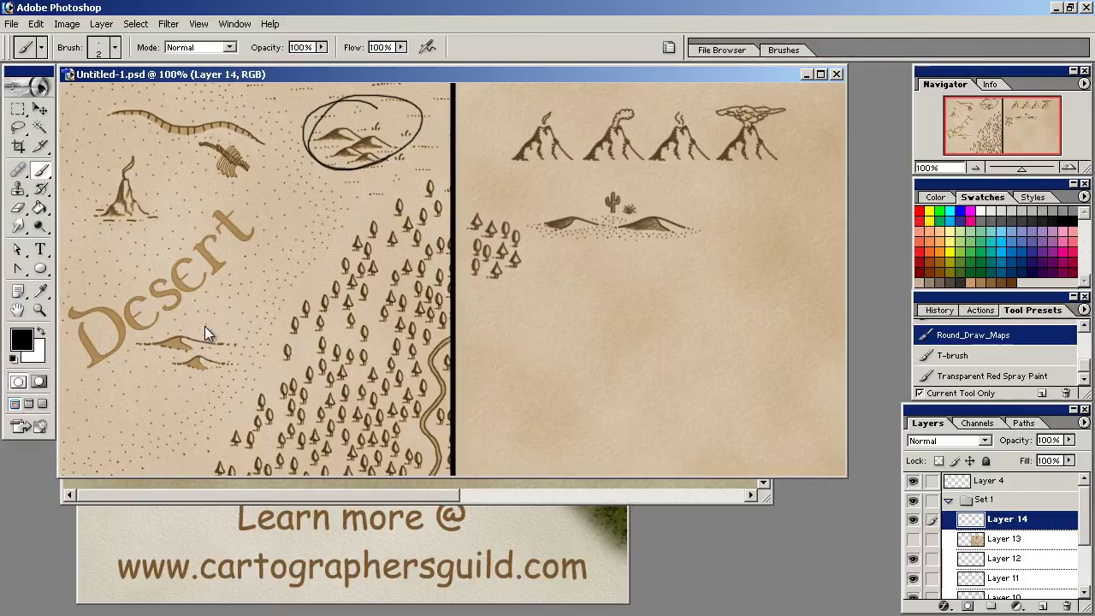
pyautogui.moveTo(158, 385); pyautogui.dragTo(190, 332)
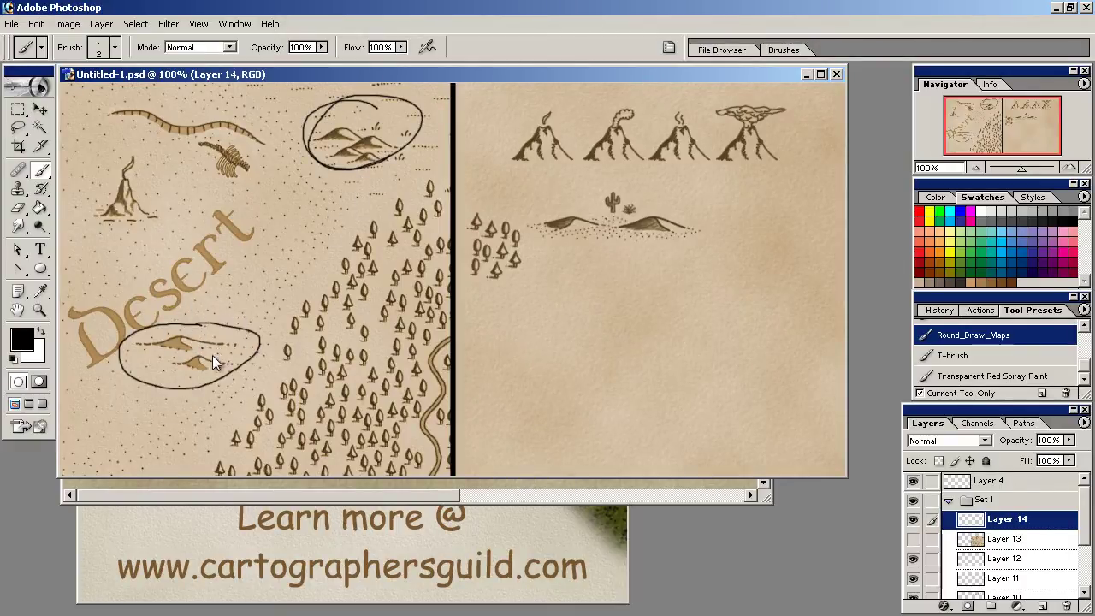
pyautogui.hotkey('ctrl', 'alt', 'z')
pyautogui.hotkey('ctrl', 'alt', 'z')
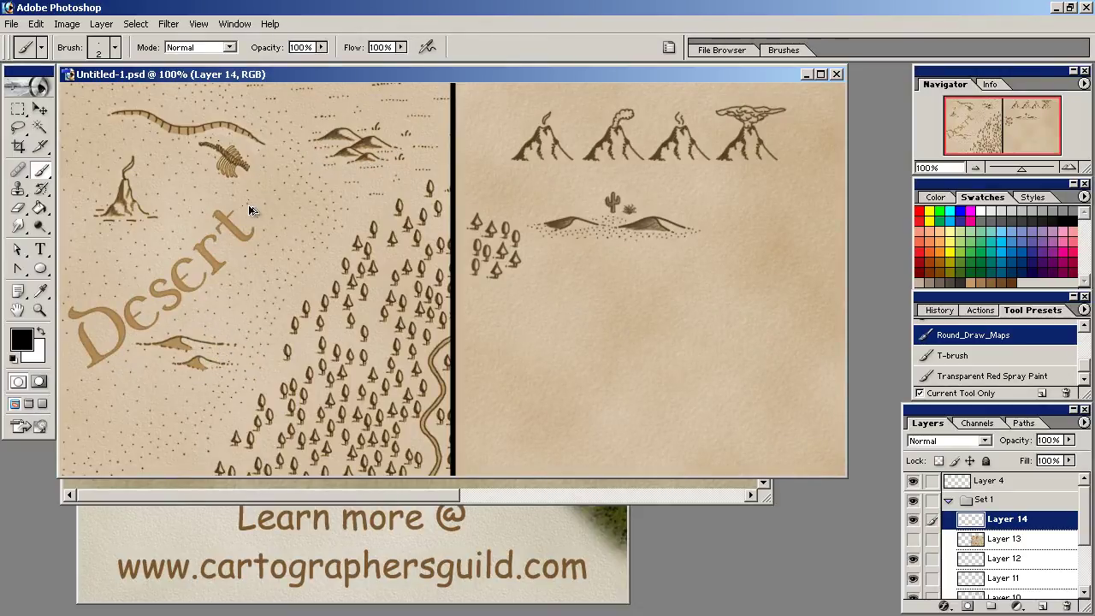
pyautogui.moveTo(243, 130)
pyautogui.mouseDown()
pyautogui.moveTo(286, 151)
pyautogui.moveTo(257, 128)
pyautogui.mouseUp()
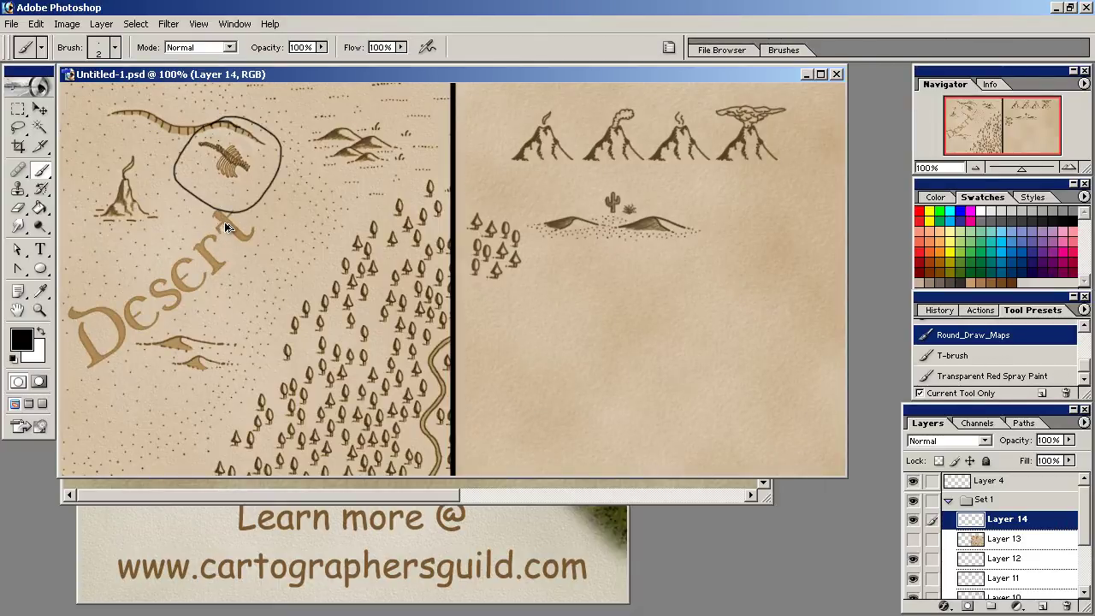
pyautogui.hotkey('ctrl', 'alt', 'z')
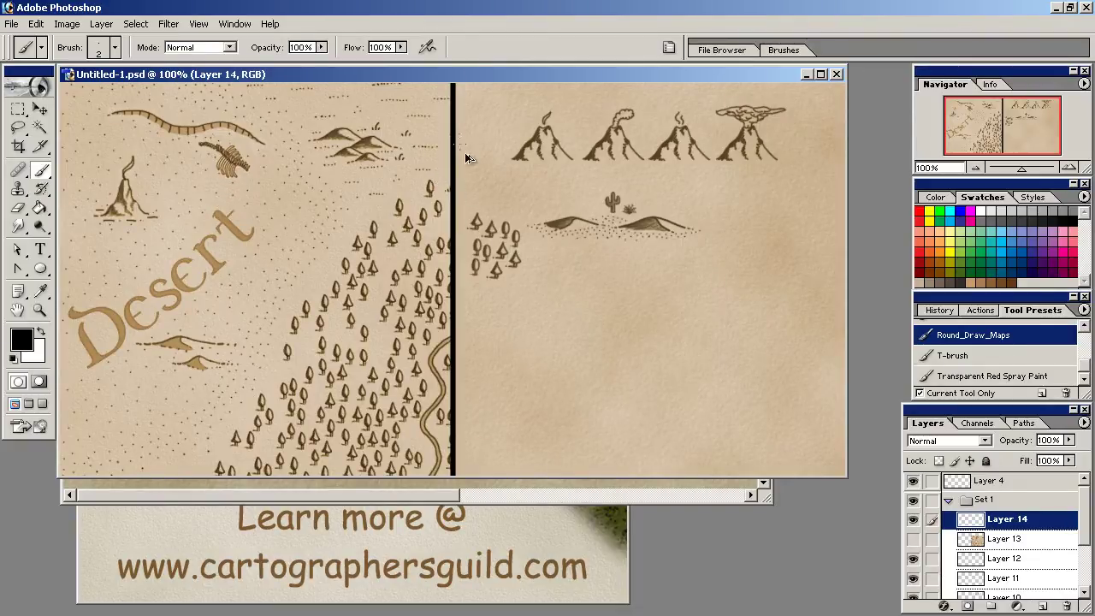
pyautogui.moveTo(619, 183)
pyautogui.mouseDown()
pyautogui.moveTo(592, 216)
pyautogui.moveTo(646, 185)
pyautogui.moveTo(621, 179)
pyautogui.mouseUp()
pyautogui.hotkey('ctrl', 'z')
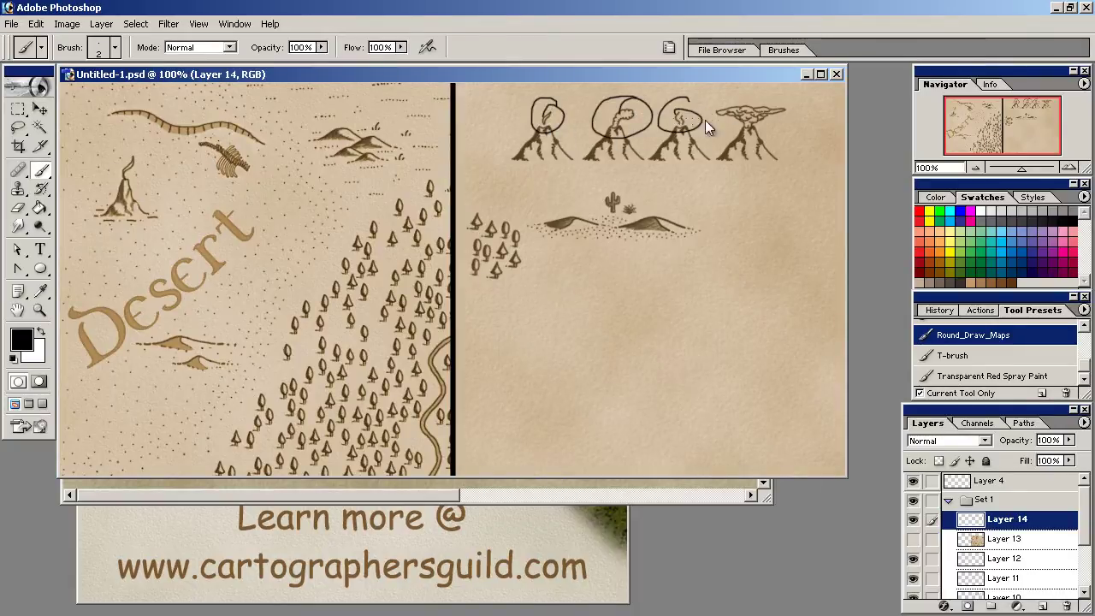
pyautogui.moveTo(791, 101); pyautogui.dragTo(806, 108)
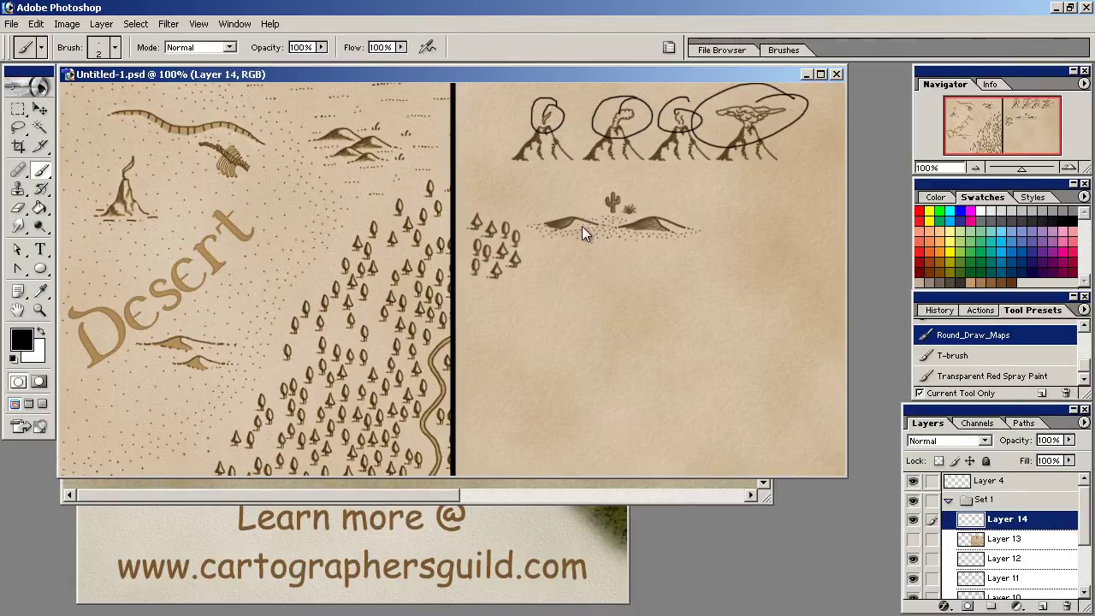
pyautogui.hotkey('ctrl', 'alt', 'z')
pyautogui.hotkey('ctrl', 'alt', 'z')
pyautogui.hotkey('ctrl', 'alt', 'z')
pyautogui.hotkey('ctrl', 'alt', 'z')
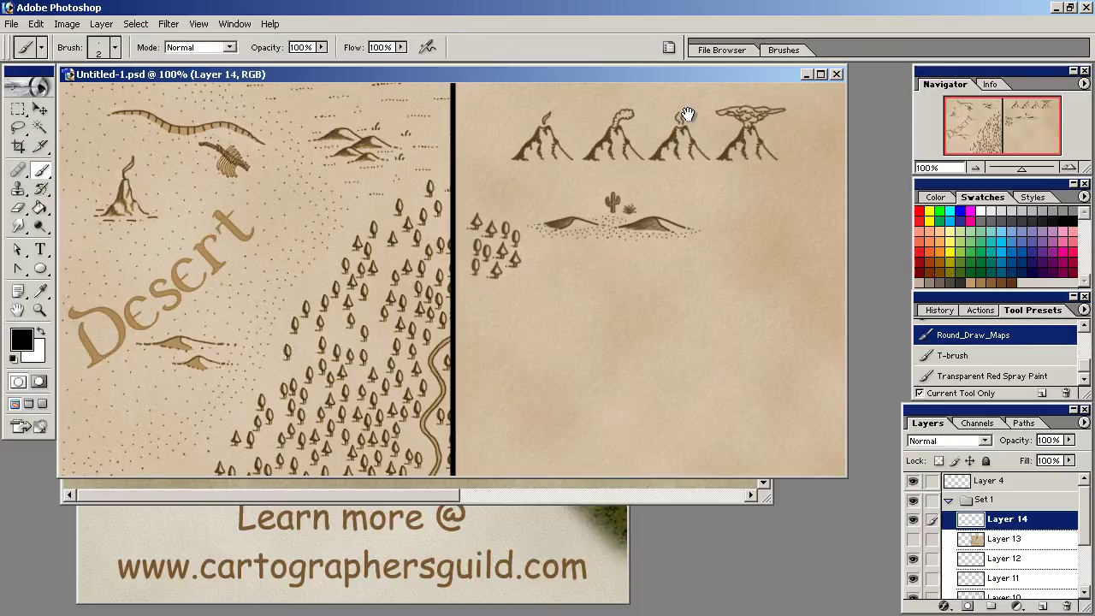
pyautogui.moveTo(557, 112); pyautogui.dragTo(548, 120)
pyautogui.hotkey('ctrl', 'z')
# - Sketch a trial volcano below the dunes with slope, peak and crater rim, then undo it
pyautogui.click(618, 254)
pyautogui.moveTo(526, 384); pyautogui.dragTo(549, 374)
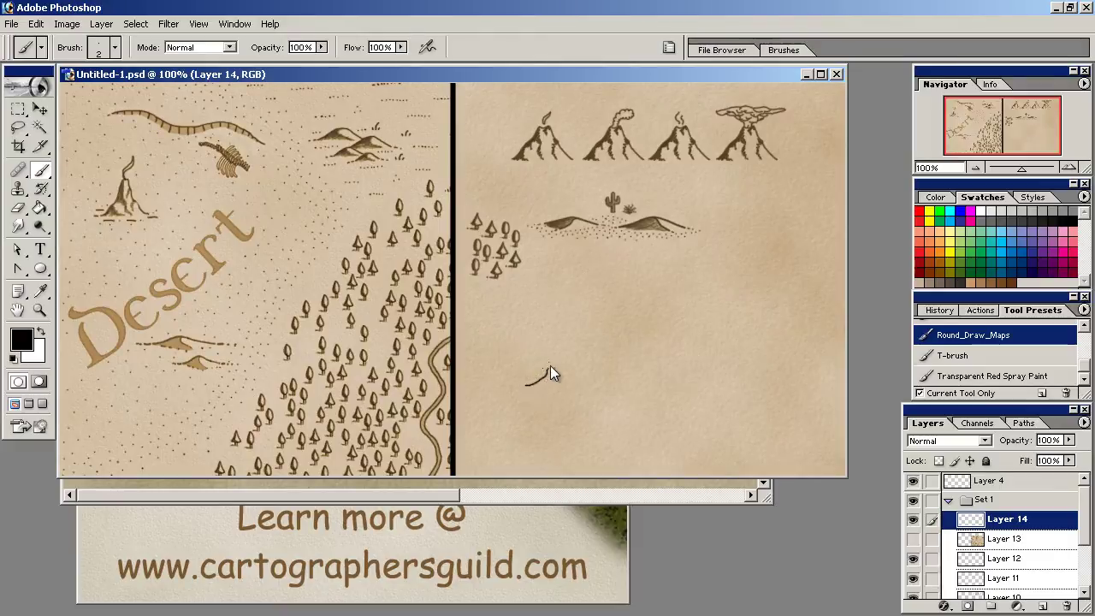
pyautogui.click(603, 327)
pyautogui.moveTo(608, 328); pyautogui.dragTo(584, 330)
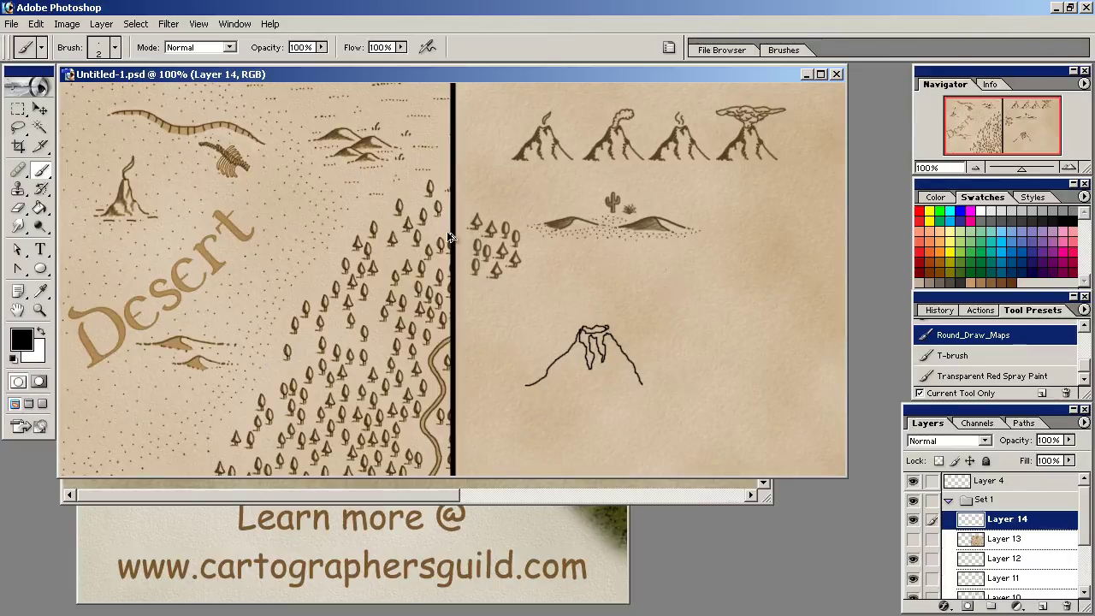
pyautogui.hotkey('ctrl', 'alt', 'z')
pyautogui.hotkey('ctrl', 'alt', 'z')
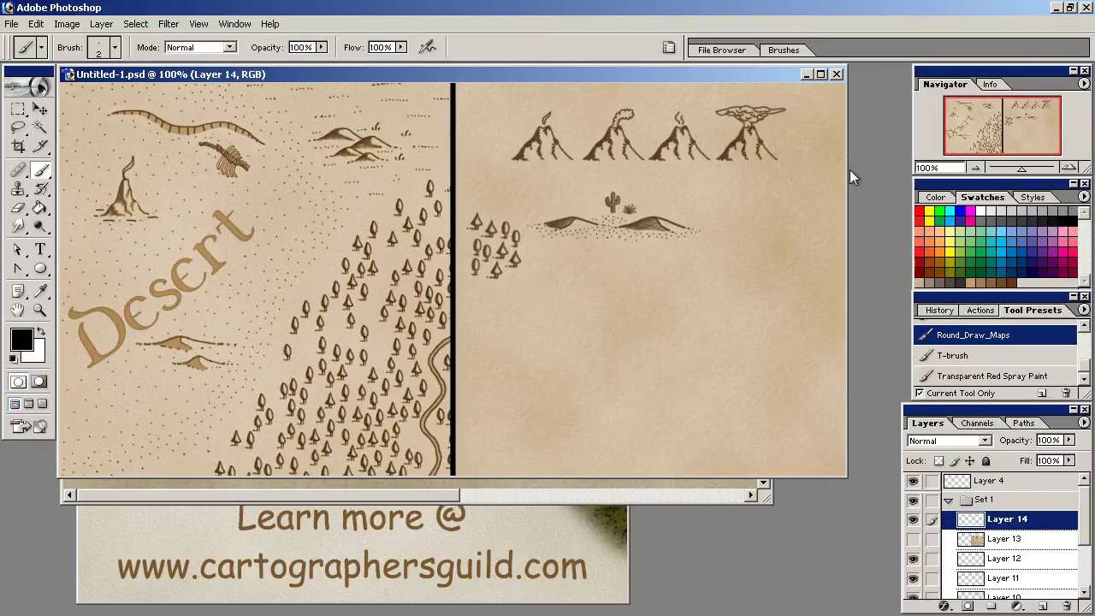
# - Close the symbol sheet document without saving its changes
pyautogui.click(837, 75)
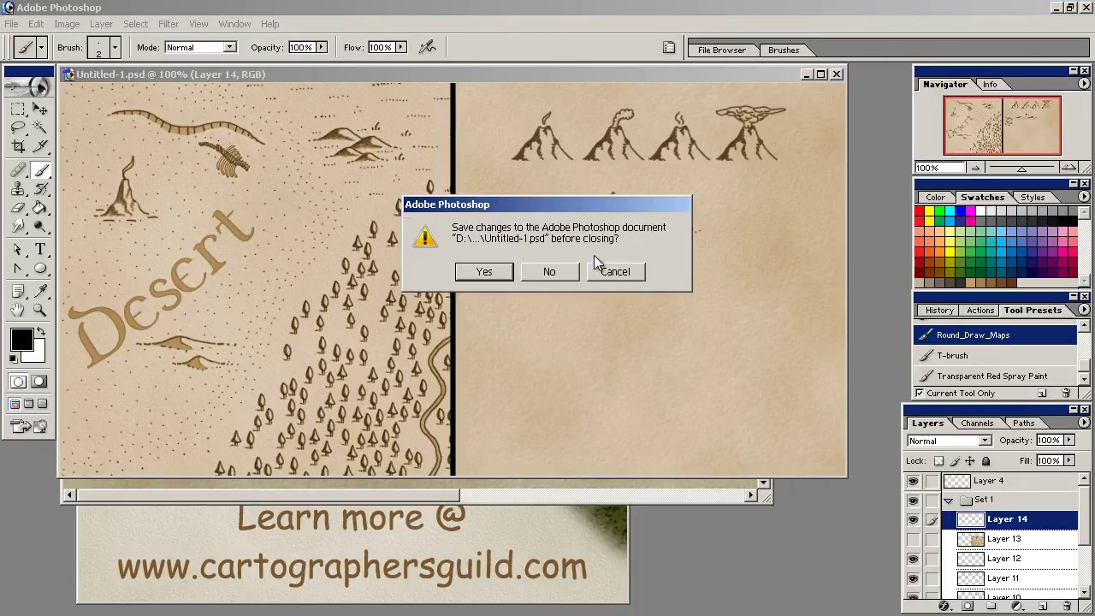
pyautogui.click(561, 274)
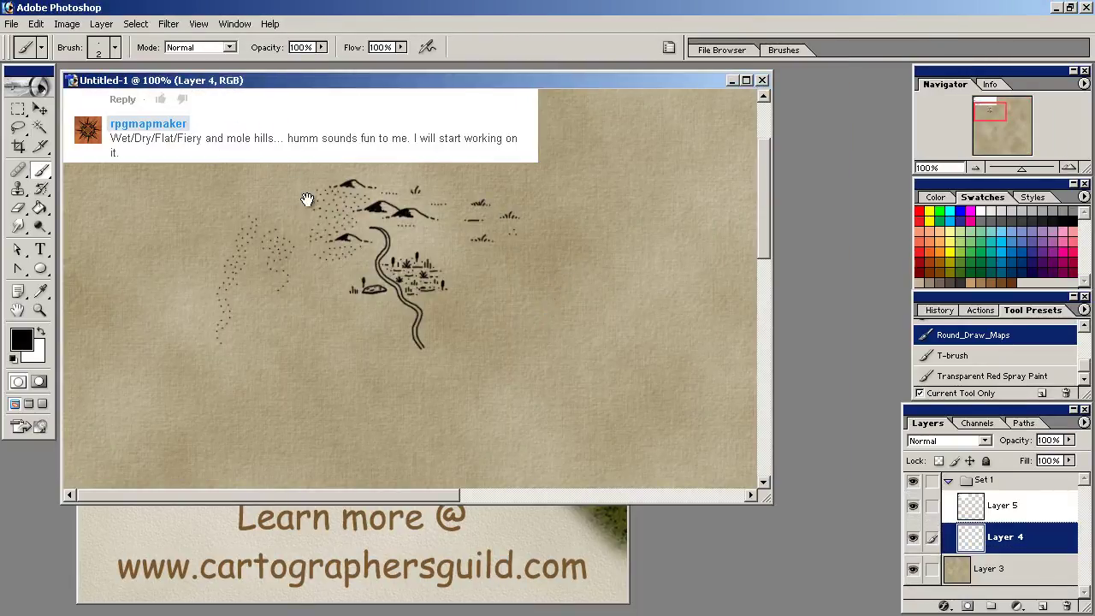
pyautogui.scroll(3, 307, 207)
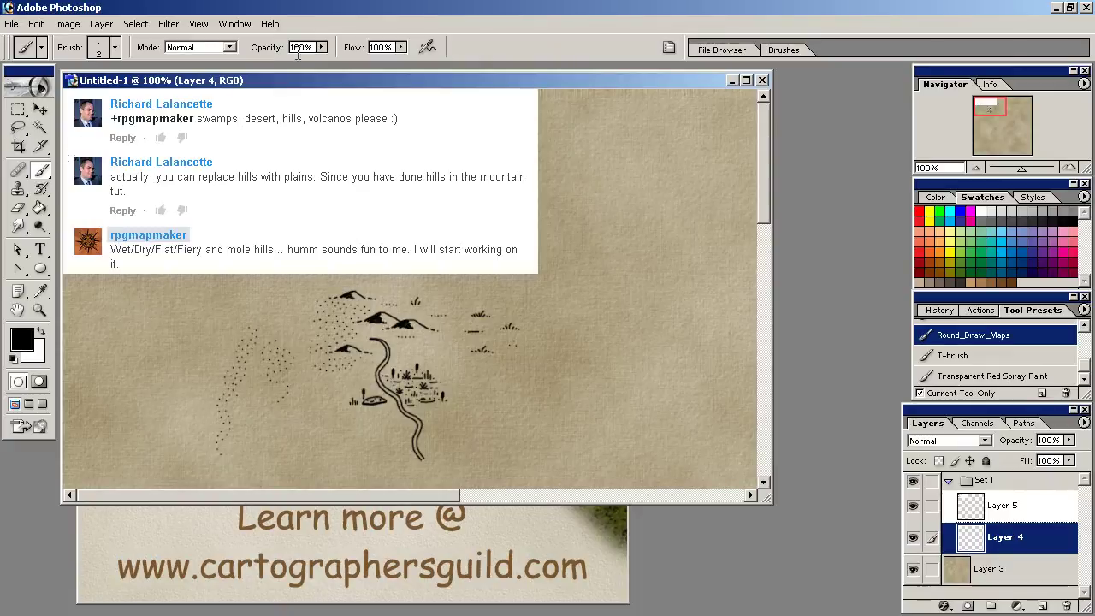
# - Set the brush tip spacing to 349% so strokes paint as separate dots
pyautogui.click(784, 50)
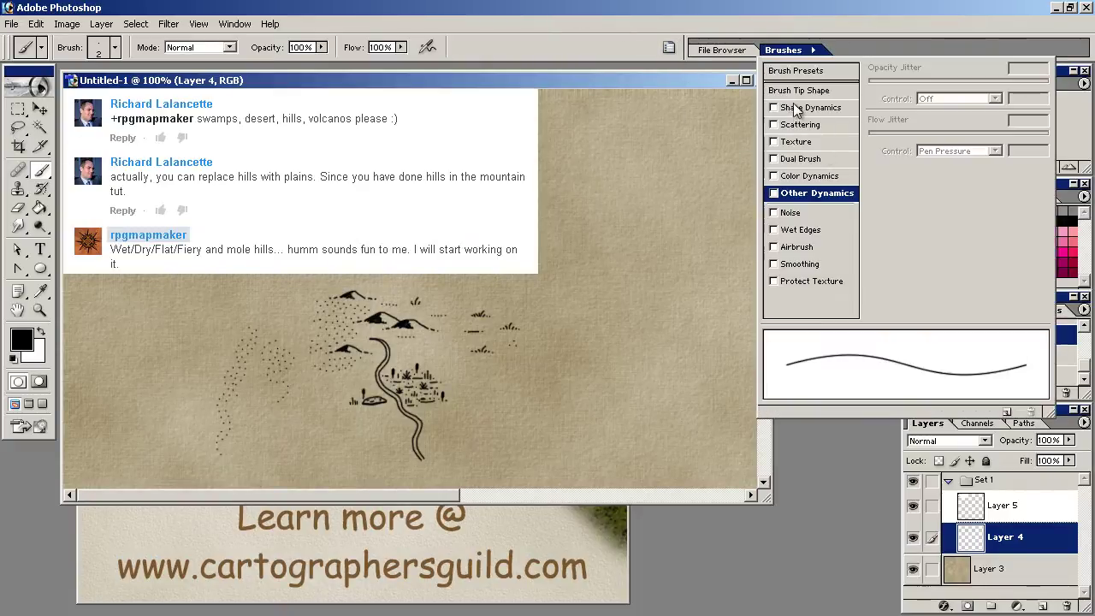
pyautogui.click(780, 94)
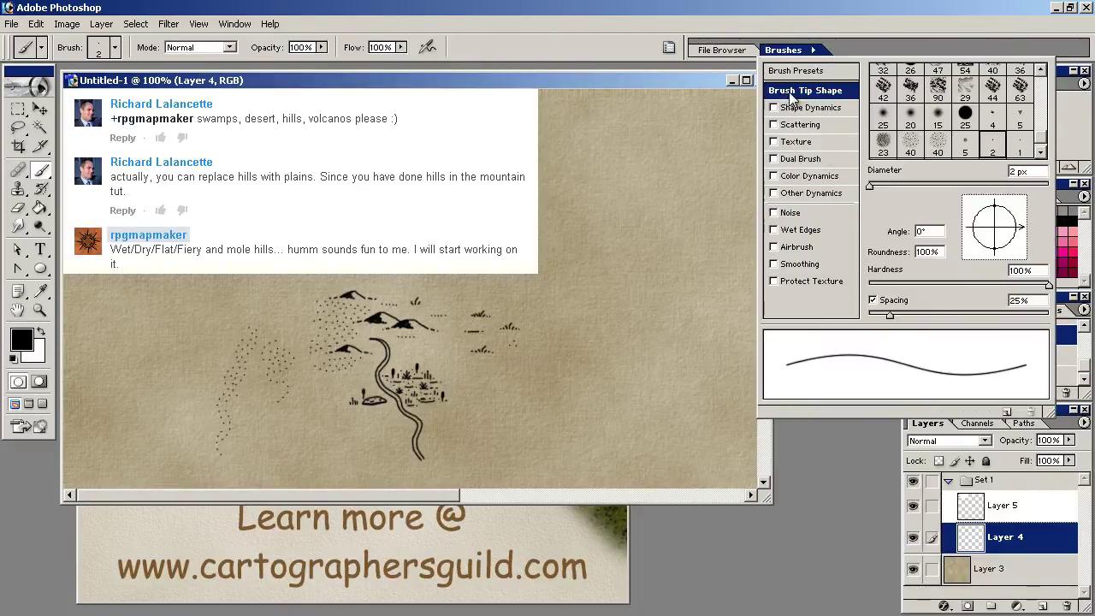
pyautogui.click(872, 301)
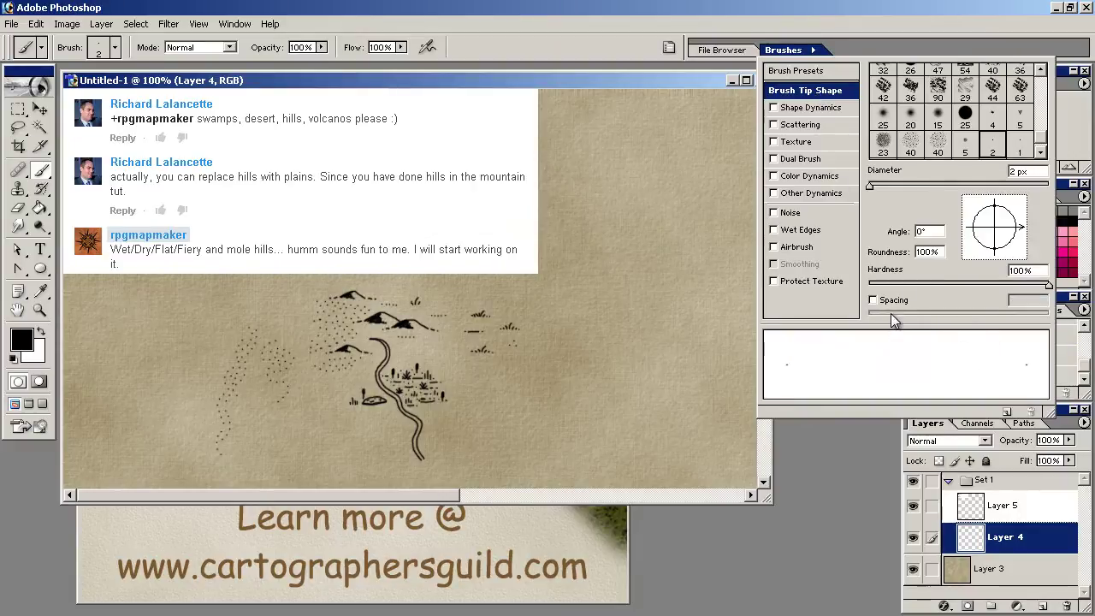
pyautogui.click(873, 300)
pyautogui.moveTo(874, 313)
pyautogui.mouseDown()
pyautogui.moveTo(1033, 318)
pyautogui.moveTo(1022, 321)
pyautogui.mouseUp()
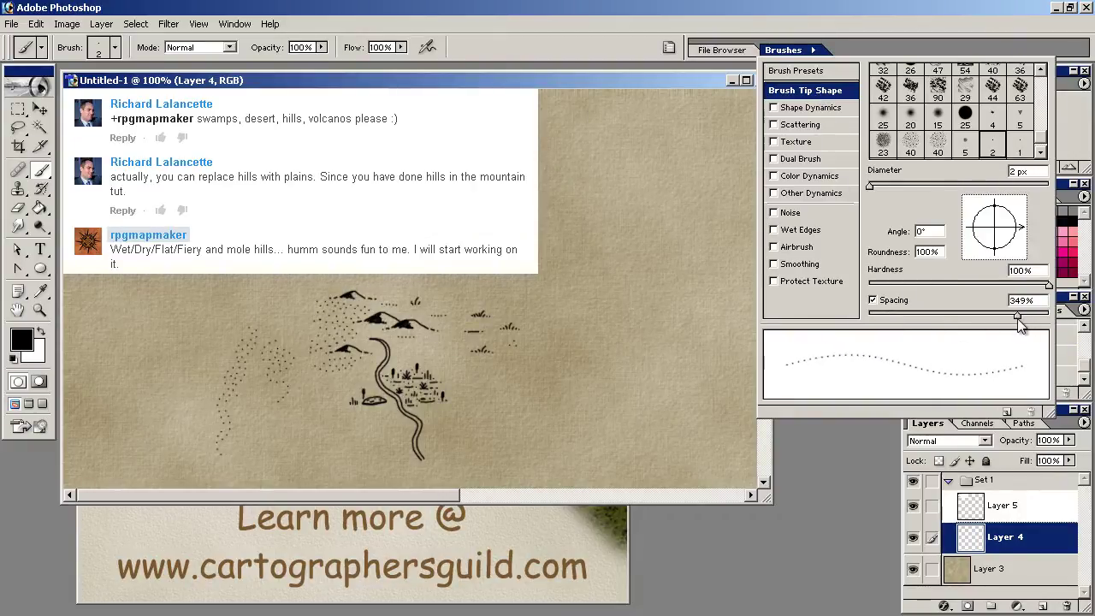
pyautogui.click(633, 79)
# - Zoom in below the river's end and paint two parallel dotted lines there
pyautogui.moveTo(330, 367); pyautogui.dragTo(321, 185)
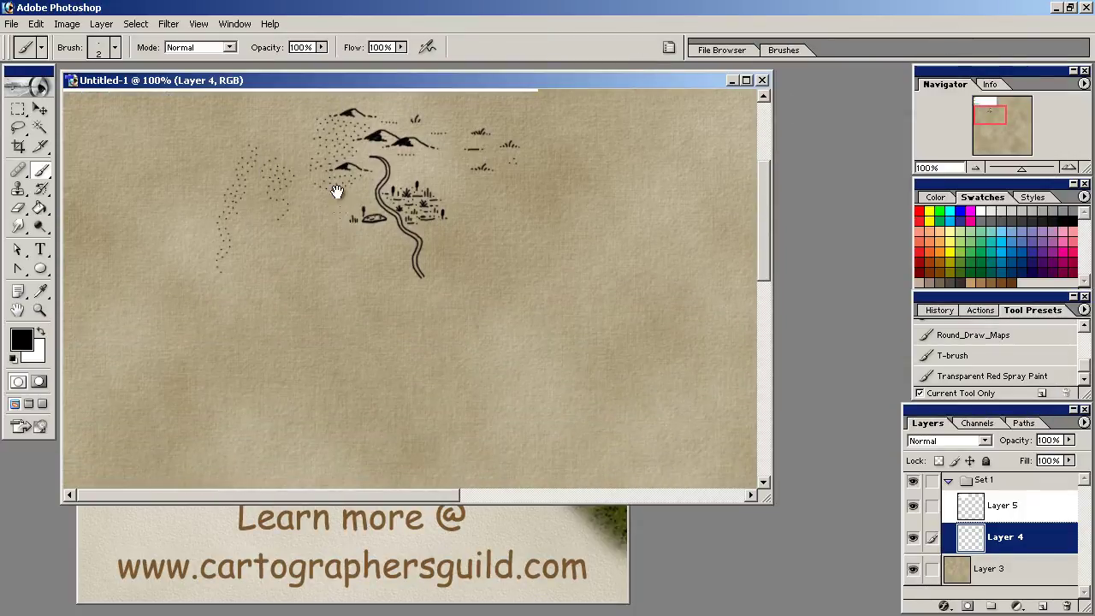
pyautogui.hotkey('ctrl', '+')
pyautogui.hotkey('ctrl', '+')
pyautogui.hotkey('ctrl', '+')
pyautogui.hotkey('ctrl', '+')
pyautogui.hotkey('ctrl', '+')
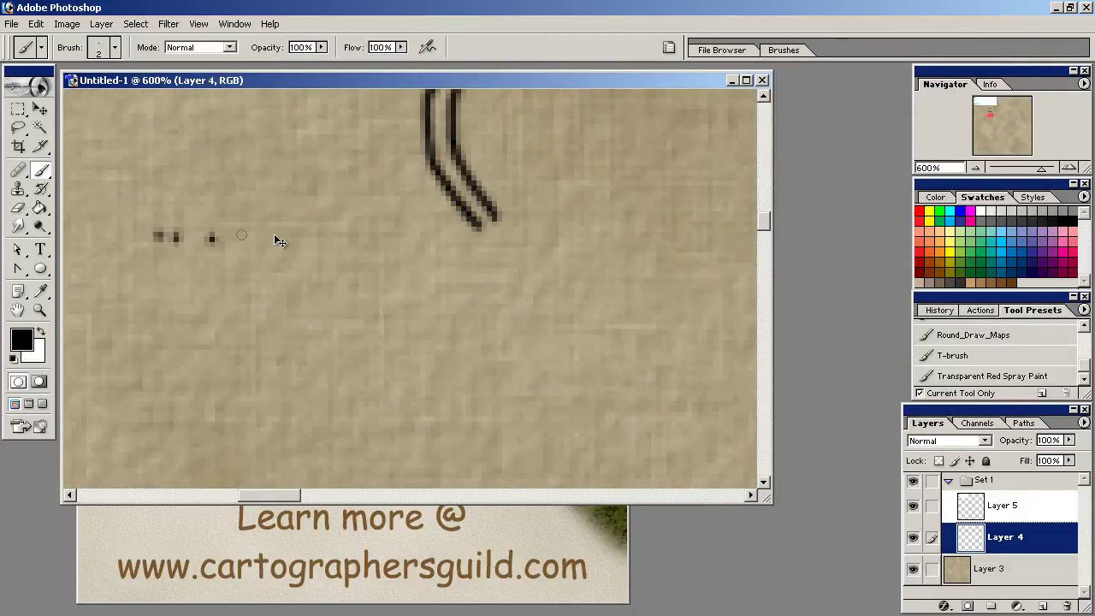
pyautogui.moveTo(300, 240); pyautogui.dragTo(714, 303)
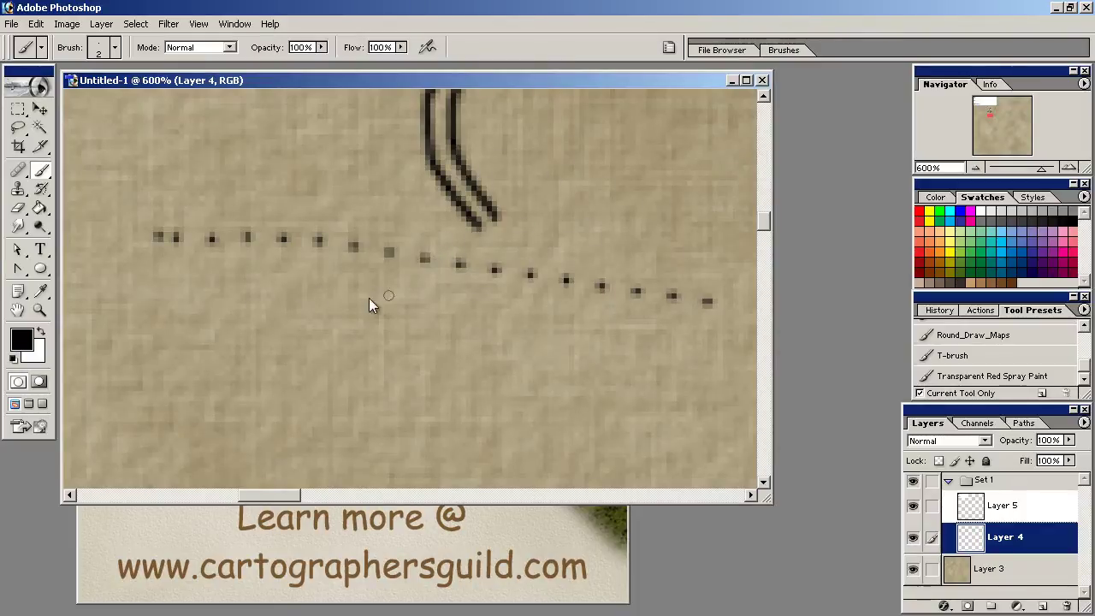
pyautogui.moveTo(241, 285); pyautogui.dragTo(530, 288)
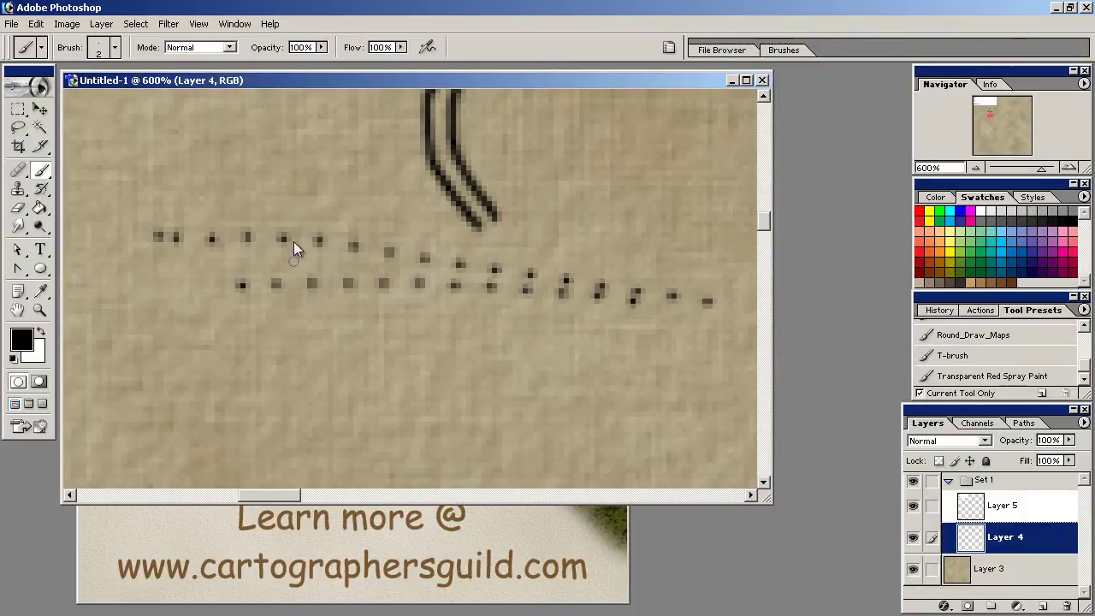
# - Back at 200%, paint a dotted concentric contour loop right of the river
pyautogui.hotkey('ctrl', '-')
pyautogui.hotkey('ctrl', '-')
pyautogui.hotkey('ctrl', '-')
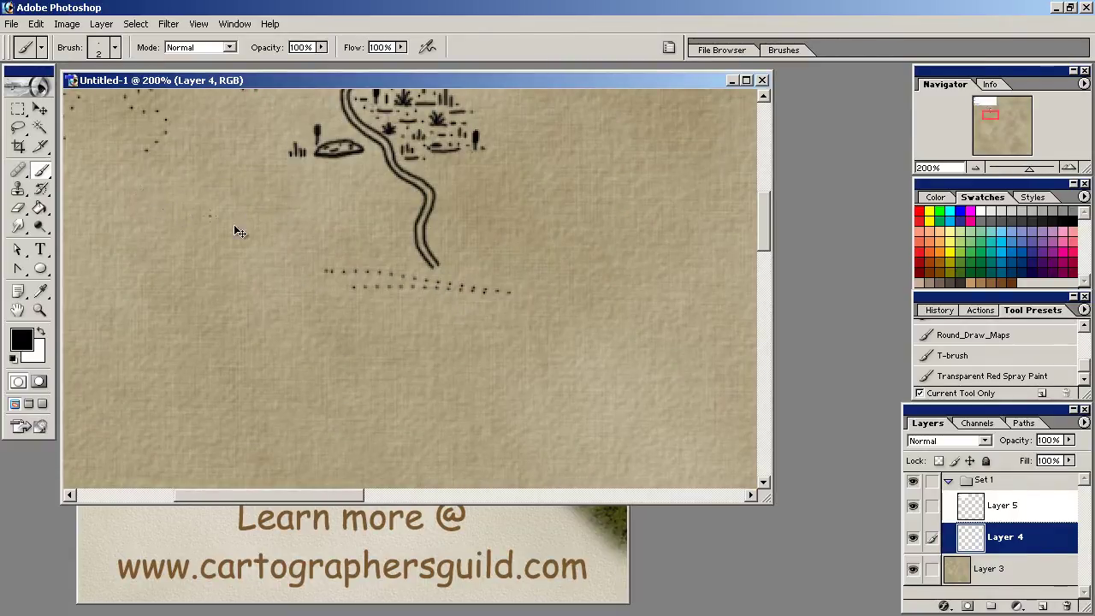
pyautogui.moveTo(552, 190); pyautogui.dragTo(436, 310)
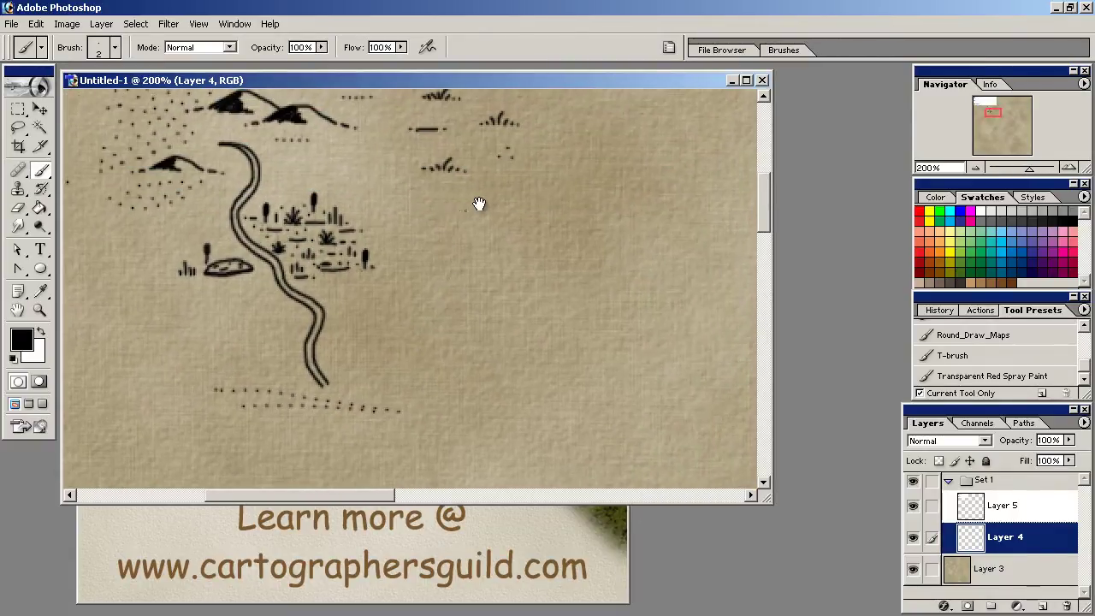
pyautogui.moveTo(537, 135)
pyautogui.mouseDown()
pyautogui.moveTo(529, 166)
pyautogui.moveTo(457, 204)
pyautogui.moveTo(420, 306)
pyautogui.moveTo(428, 336)
pyautogui.moveTo(477, 376)
pyautogui.moveTo(515, 384)
pyautogui.moveTo(578, 344)
pyautogui.moveTo(596, 300)
pyautogui.moveTo(595, 246)
pyautogui.moveTo(575, 210)
pyautogui.moveTo(496, 202)
pyautogui.moveTo(460, 226)
pyautogui.moveTo(438, 300)
pyautogui.moveTo(443, 330)
pyautogui.moveTo(471, 358)
pyautogui.moveTo(499, 368)
pyautogui.moveTo(538, 358)
pyautogui.moveTo(568, 329)
pyautogui.moveTo(580, 281)
pyautogui.moveTo(571, 239)
pyautogui.moveTo(528, 217)
pyautogui.moveTo(484, 225)
pyautogui.moveTo(456, 312)
pyautogui.moveTo(479, 344)
pyautogui.moveTo(520, 338)
pyautogui.moveTo(552, 315)
pyautogui.moveTo(564, 278)
pyautogui.moveTo(531, 231)
pyautogui.moveTo(498, 245)
pyautogui.moveTo(475, 329)
pyautogui.moveTo(526, 322)
pyautogui.moveTo(533, 267)
pyautogui.moveTo(509, 275)
pyautogui.moveTo(503, 308)
pyautogui.moveTo(520, 274)
pyautogui.moveTo(500, 290)
pyautogui.moveTo(585, 286)
pyautogui.mouseUp()
# - Pan to the map's left side and try a dotted arc there, then undo it
pyautogui.hotkey('ctrl', '-')
pyautogui.hotkey('ctrl', '-')
pyautogui.hotkey('ctrl', '-')
pyautogui.hotkey('ctrl', '+')
pyautogui.hotkey('ctrl', '+')
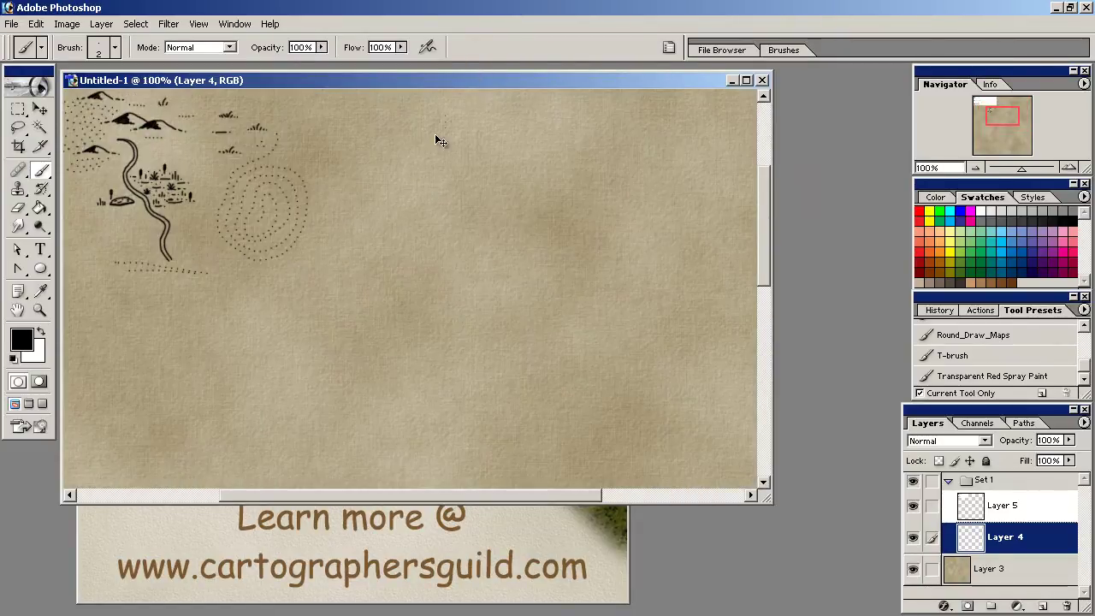
pyautogui.moveTo(360, 284); pyautogui.dragTo(525, 276)
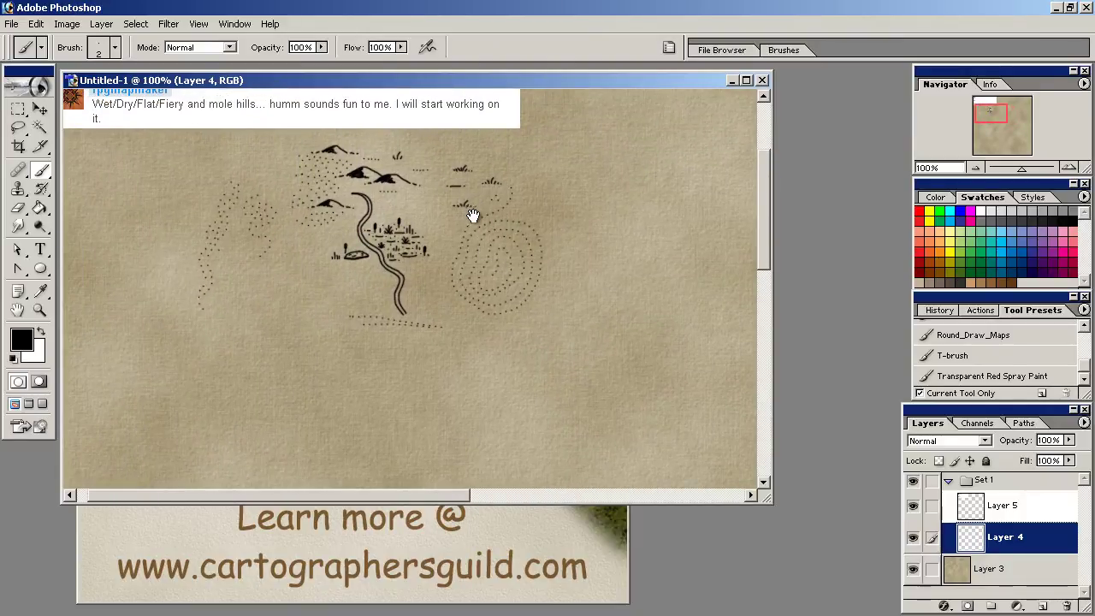
pyautogui.moveTo(326, 246); pyautogui.dragTo(344, 222)
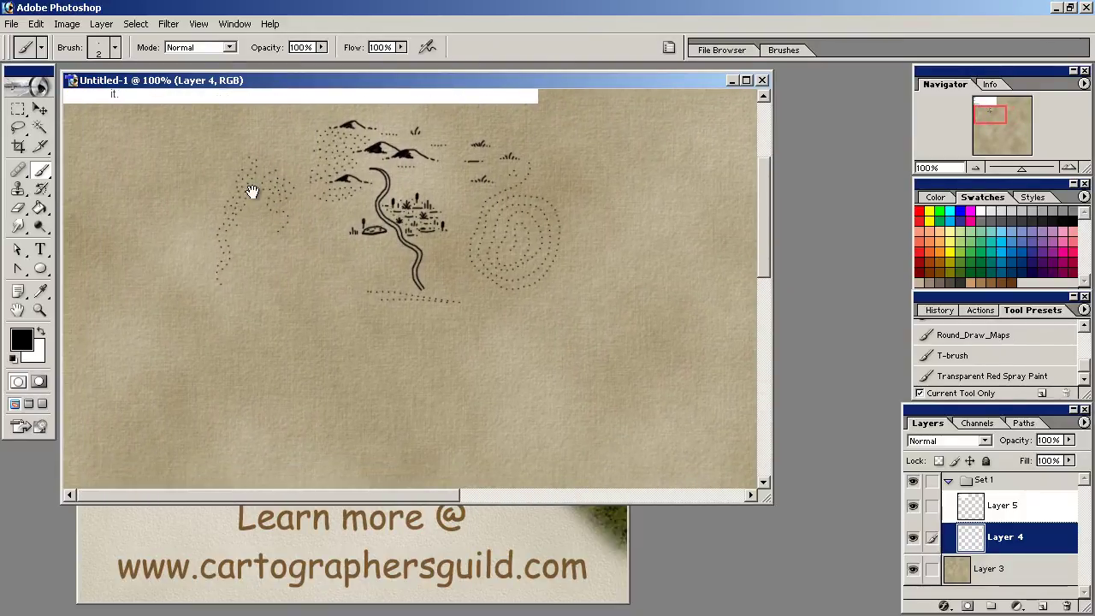
pyautogui.moveTo(257, 129); pyautogui.dragTo(201, 246)
pyautogui.hotkey('ctrl', 'z')
# - At 400%, paint a winding dotted trail on the left, extending it upward and downward
pyautogui.hotkey('ctrl', '=')
pyautogui.hotkey('ctrl', '=')
pyautogui.hotkey('ctrl', '=')
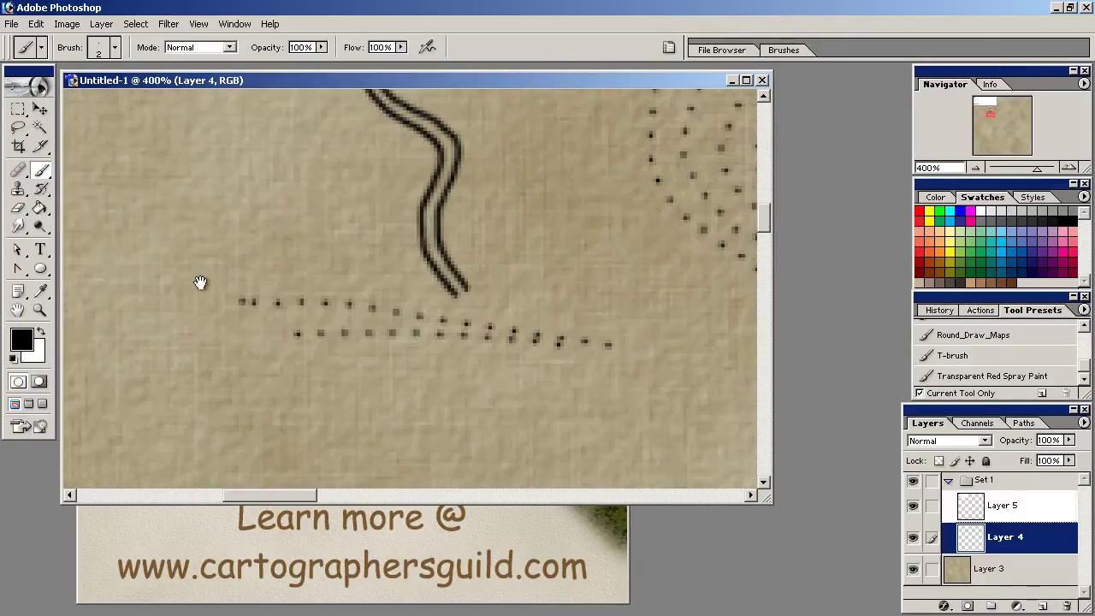
pyautogui.moveTo(207, 278); pyautogui.dragTo(349, 238)
pyautogui.moveTo(275, 141)
pyautogui.mouseDown()
pyautogui.moveTo(274, 207)
pyautogui.moveTo(331, 220)
pyautogui.moveTo(359, 327)
pyautogui.mouseUp()
pyautogui.moveTo(284, 178)
pyautogui.mouseDown()
pyautogui.moveTo(305, 163)
pyautogui.moveTo(248, 94)
pyautogui.moveTo(378, 272)
pyautogui.mouseUp()
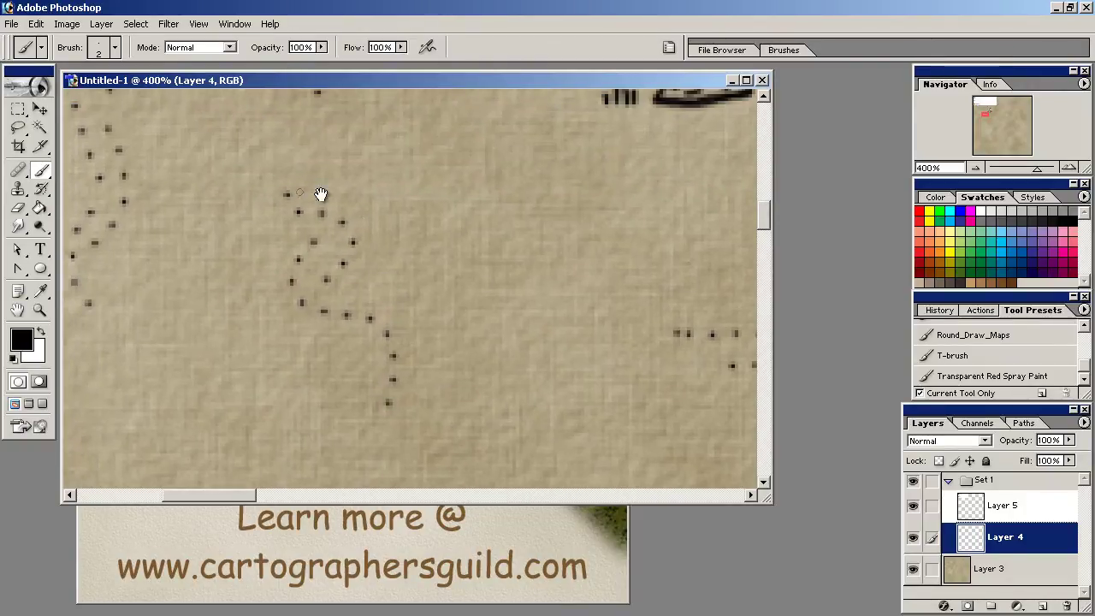
pyautogui.moveTo(425, 309); pyautogui.dragTo(395, 203)
pyautogui.moveTo(327, 301)
pyautogui.mouseDown()
pyautogui.moveTo(386, 346)
pyautogui.moveTo(414, 410)
pyautogui.moveTo(448, 370)
pyautogui.moveTo(439, 431)
pyautogui.moveTo(453, 459)
pyautogui.mouseUp()
pyautogui.moveTo(408, 366)
pyautogui.mouseDown()
pyautogui.moveTo(380, 298)
pyautogui.moveTo(381, 324)
pyautogui.moveTo(440, 413)
pyautogui.moveTo(482, 420)
pyautogui.mouseUp()
# - Extend the left chain of dots, then at 200% fill dots between the two trails
pyautogui.moveTo(326, 247); pyautogui.dragTo(417, 371)
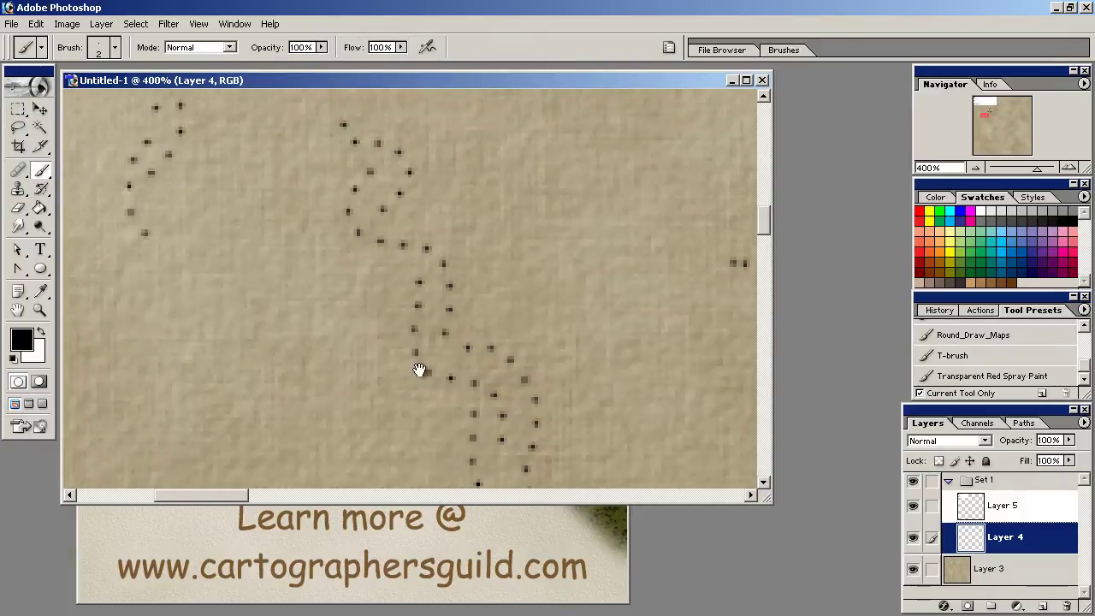
pyautogui.moveTo(386, 273)
pyautogui.mouseDown()
pyautogui.moveTo(367, 271)
pyautogui.moveTo(333, 166)
pyautogui.mouseUp()
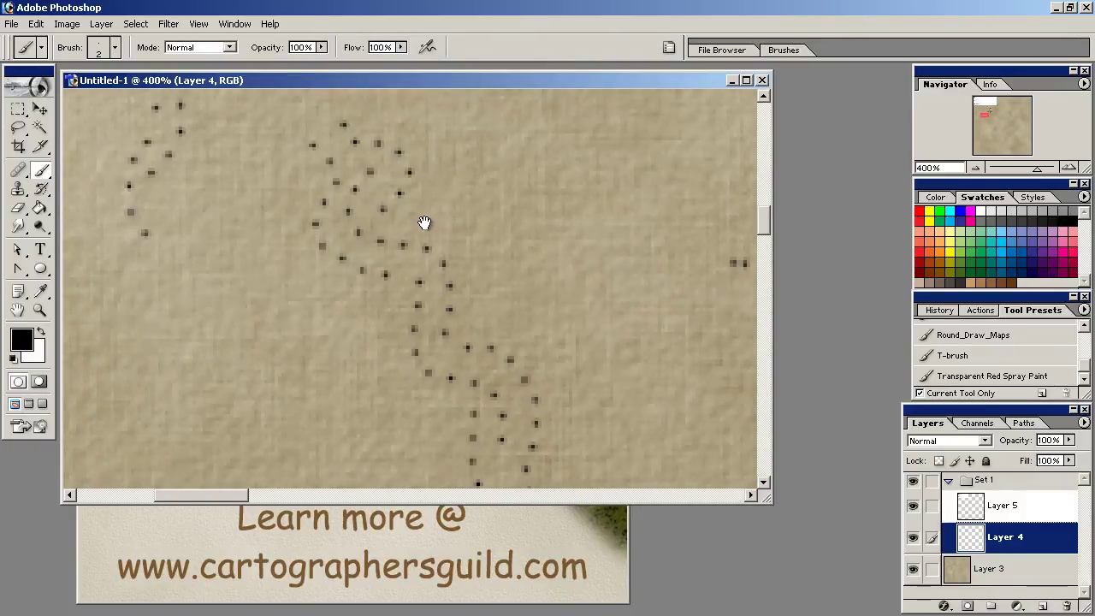
pyautogui.keyDown('alt'); pyautogui.click(395, 240); pyautogui.keyUp('alt')
pyautogui.keyDown('alt'); pyautogui.click(385, 257); pyautogui.keyUp('alt')
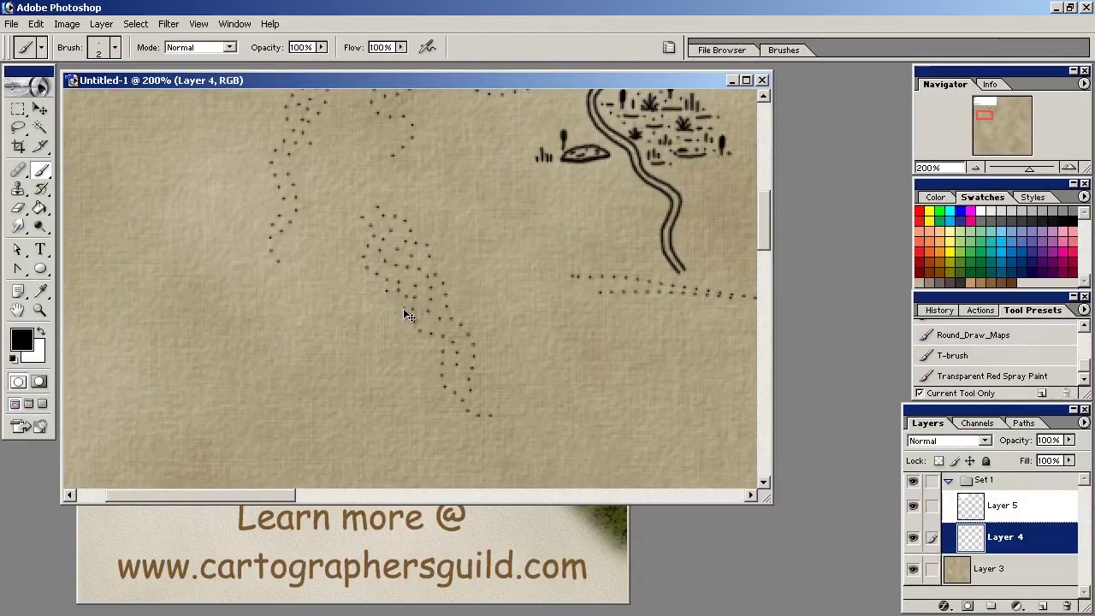
pyautogui.moveTo(422, 342); pyautogui.dragTo(435, 374)
# - Widen brush spacing to 991% and paint two sparse dotted strokes for plains on the left
pyautogui.click(671, 49)
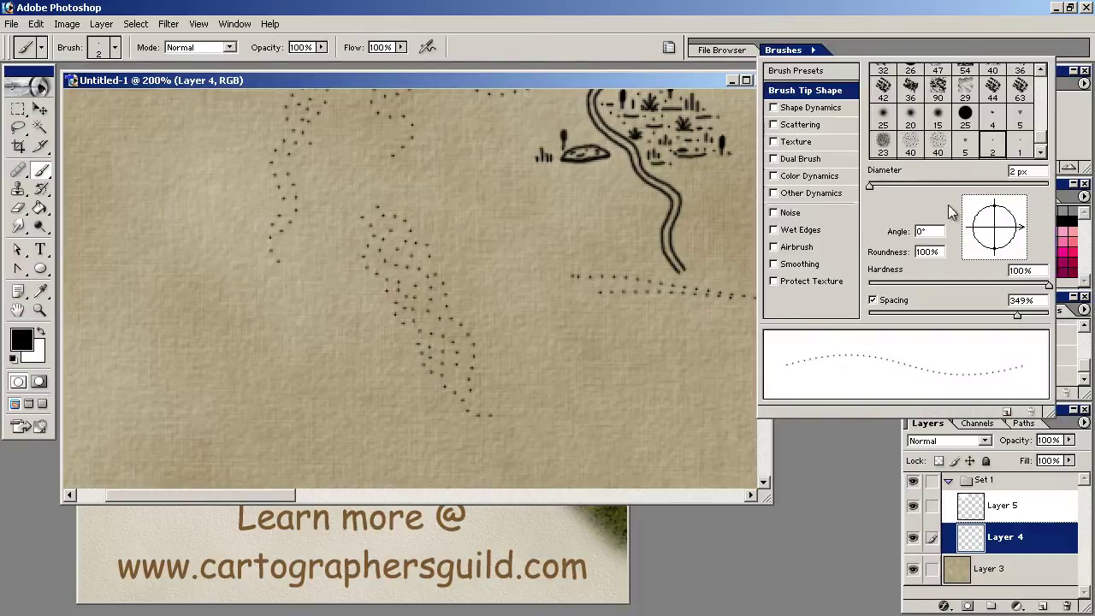
pyautogui.moveTo(1022, 322); pyautogui.dragTo(1050, 322)
pyautogui.moveTo(323, 326)
pyautogui.mouseDown()
pyautogui.moveTo(348, 277)
pyautogui.moveTo(381, 339)
pyautogui.moveTo(354, 349)
pyautogui.moveTo(345, 319)
pyautogui.mouseUp()
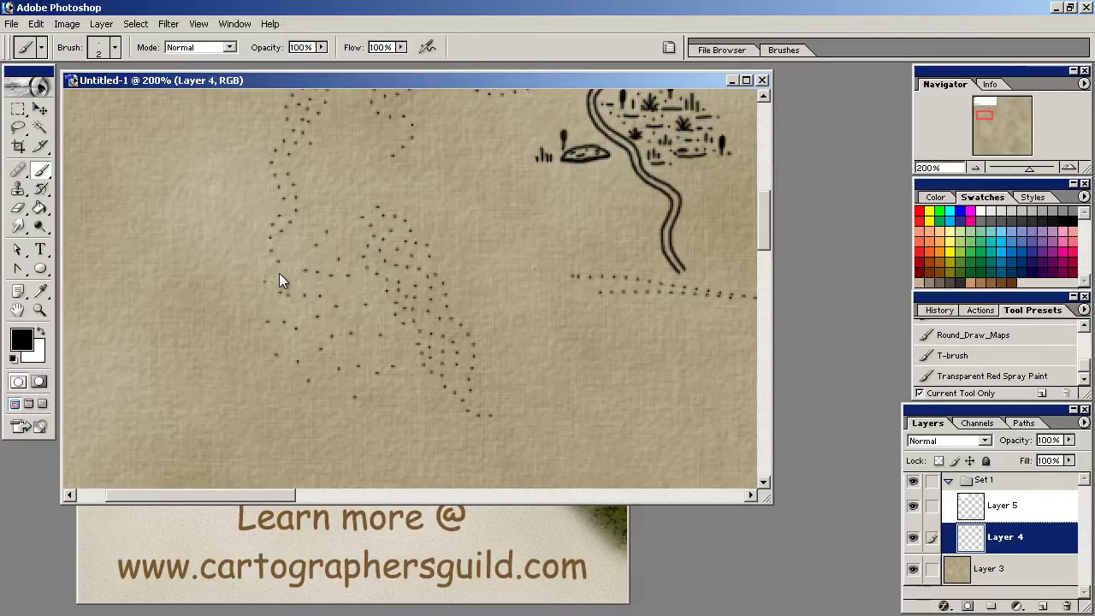
pyautogui.moveTo(359, 328)
pyautogui.mouseDown()
pyautogui.moveTo(392, 373)
pyautogui.moveTo(367, 351)
pyautogui.mouseUp()
pyautogui.hotkey('ctrl', '-')
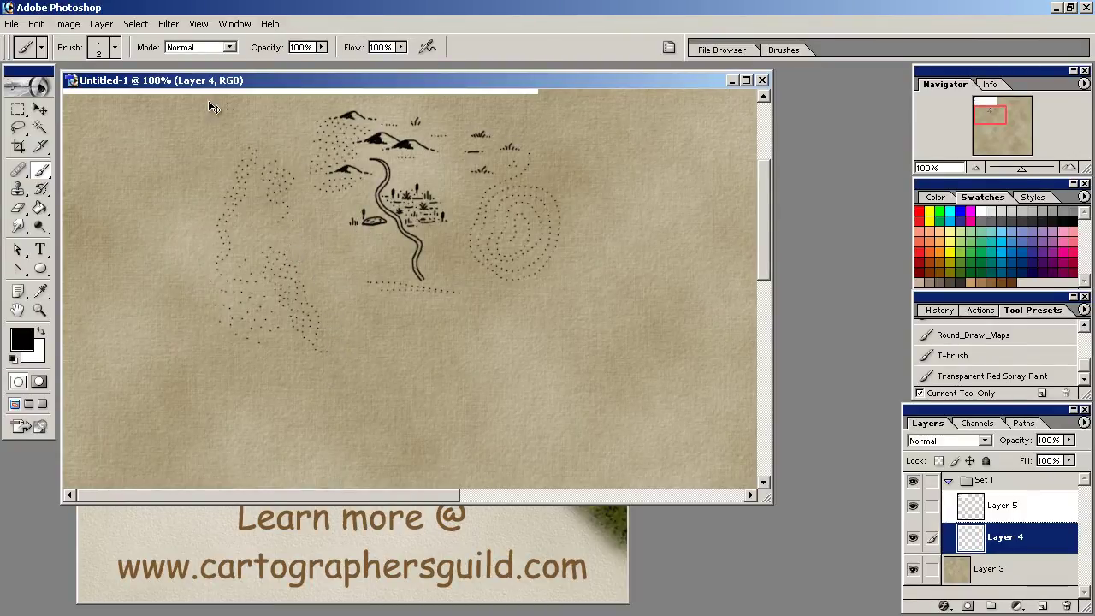
# - Inspect the hills at the sketch's top close up, zoom back out, then switch to Test-8.jpg
pyautogui.moveTo(257, 157); pyautogui.dragTo(457, 366)
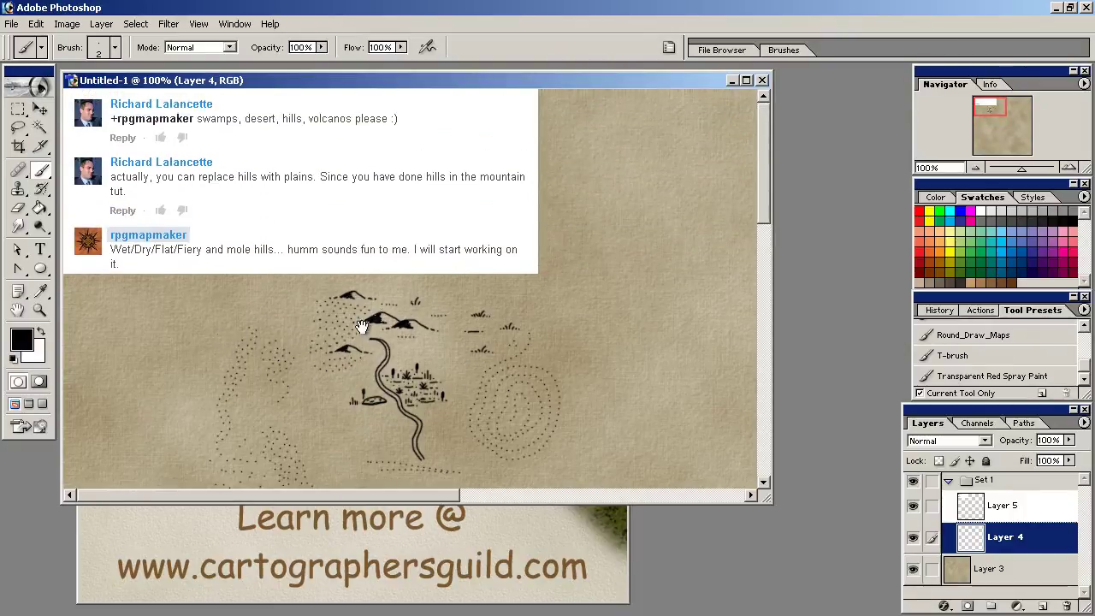
pyautogui.hotkey('ctrl', '+')
pyautogui.hotkey('ctrl', '+')
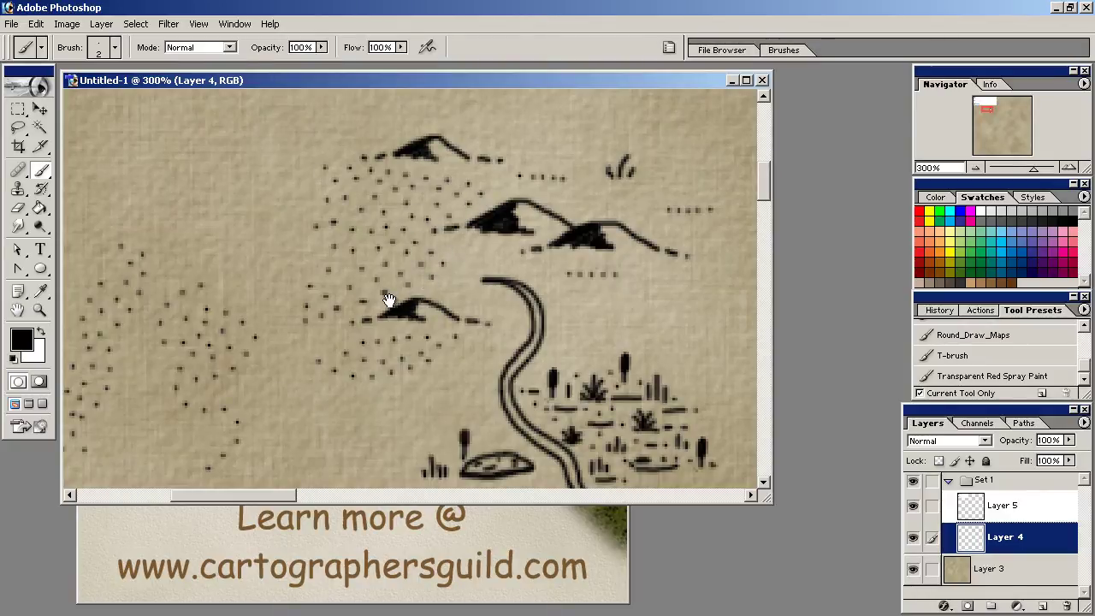
pyautogui.hotkey('ctrl', '-')
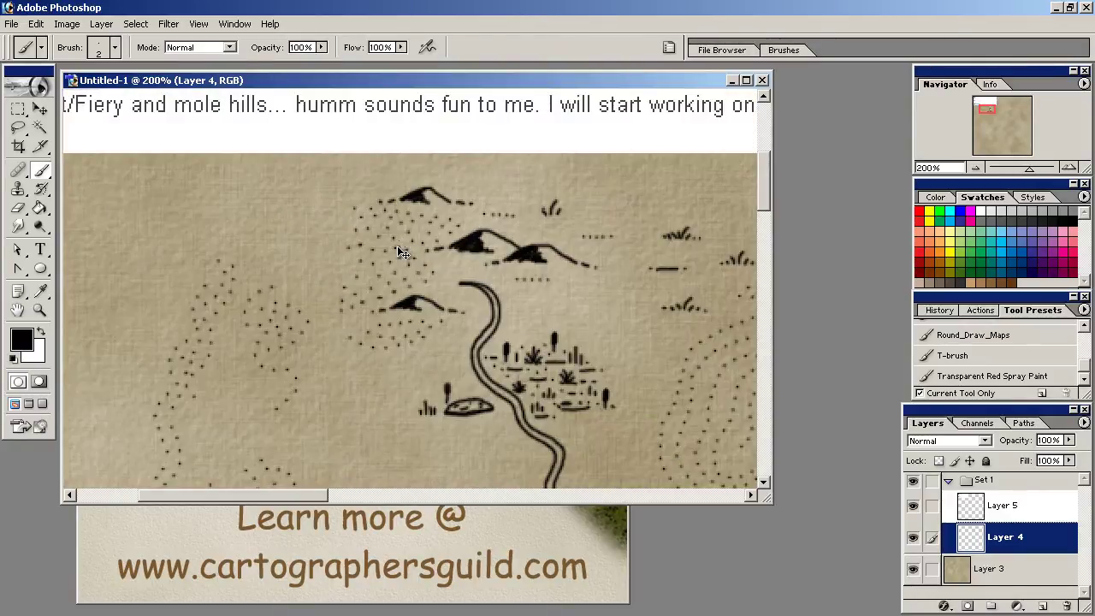
pyautogui.hotkey('ctrl', '-')
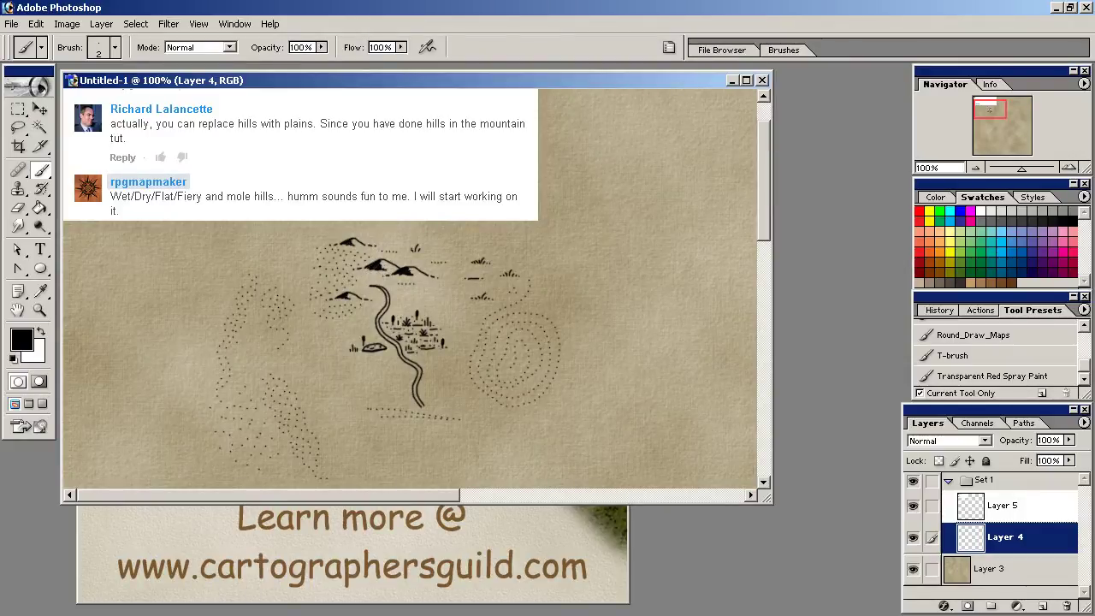
pyautogui.hotkey('ctrl', 'Tab')
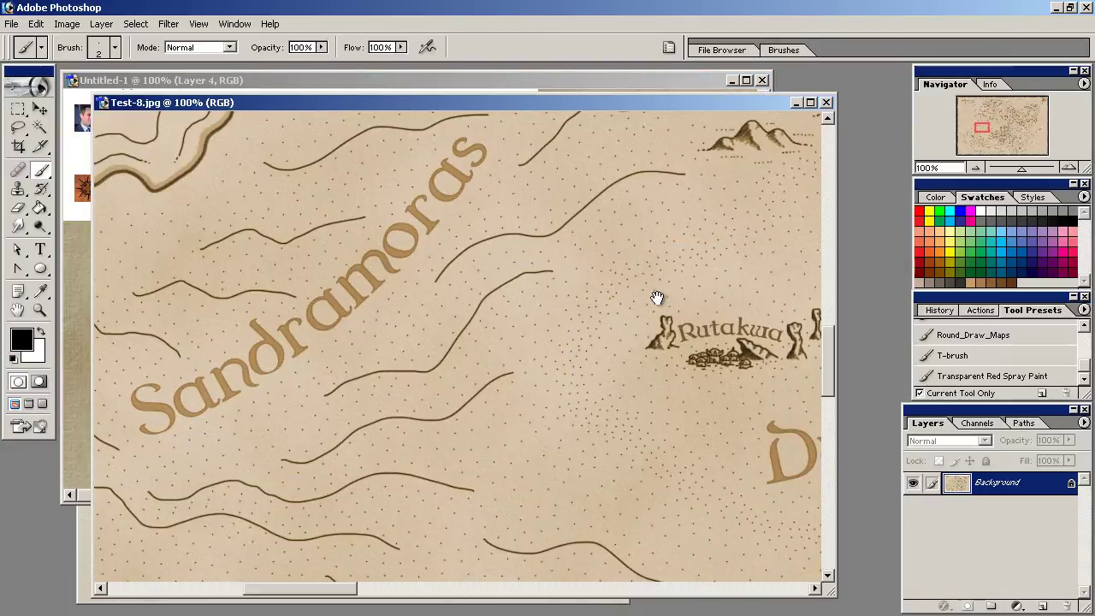
# - Pan Test-8.jpg over the Dugabe Desert, its forest edge, the mountains and Rutakwa, then return to the sketch
pyautogui.moveTo(655, 303); pyautogui.dragTo(559, 162)
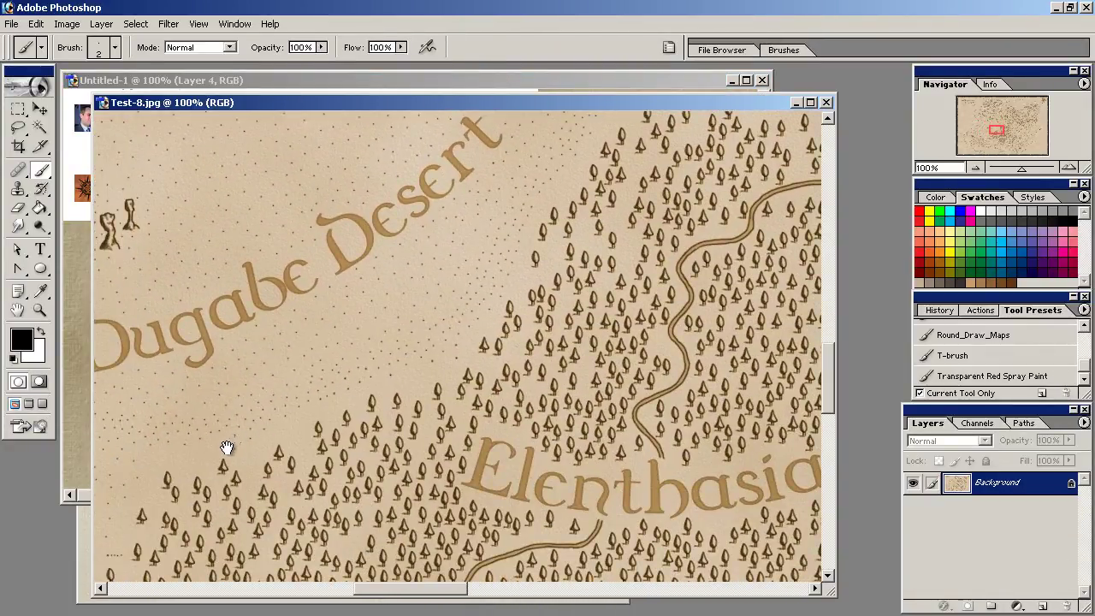
pyautogui.moveTo(565, 230); pyautogui.dragTo(458, 304)
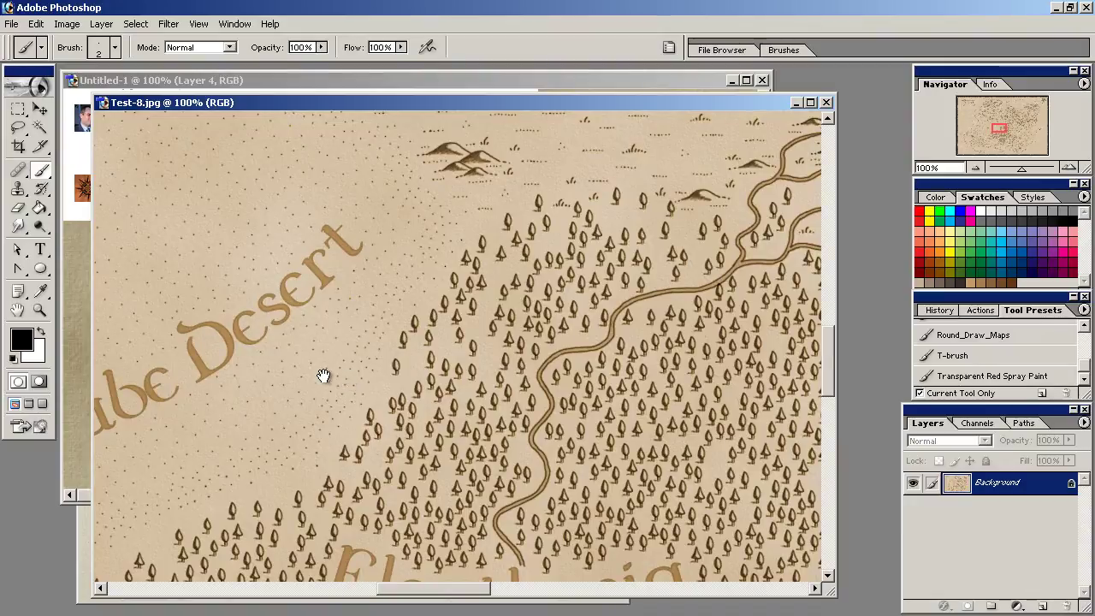
pyautogui.moveTo(428, 200); pyautogui.dragTo(551, 391)
pyautogui.moveTo(360, 338)
pyautogui.mouseDown()
pyautogui.moveTo(508, 286)
pyautogui.moveTo(521, 257)
pyautogui.moveTo(564, 274)
pyautogui.moveTo(525, 277)
pyautogui.mouseUp()
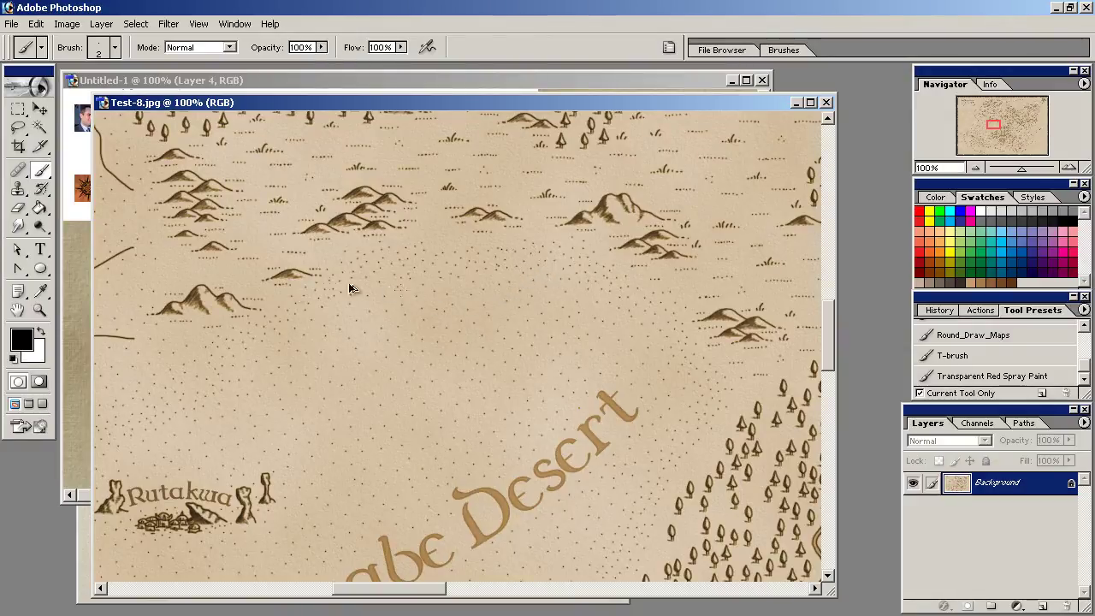
pyautogui.moveTo(284, 354); pyautogui.dragTo(599, 222)
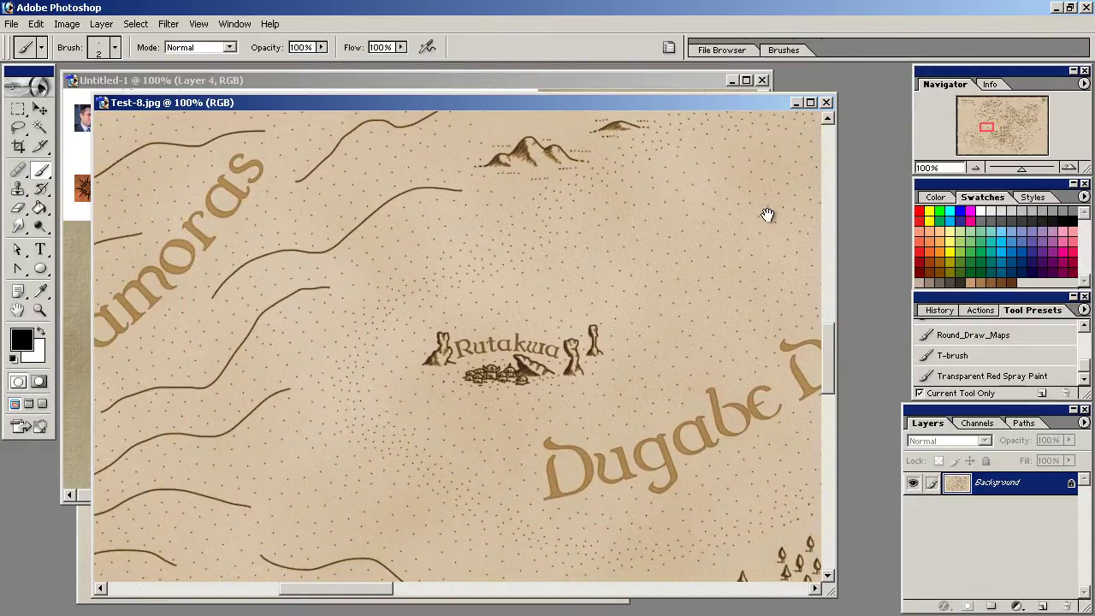
pyautogui.moveTo(770, 215); pyautogui.dragTo(391, 372)
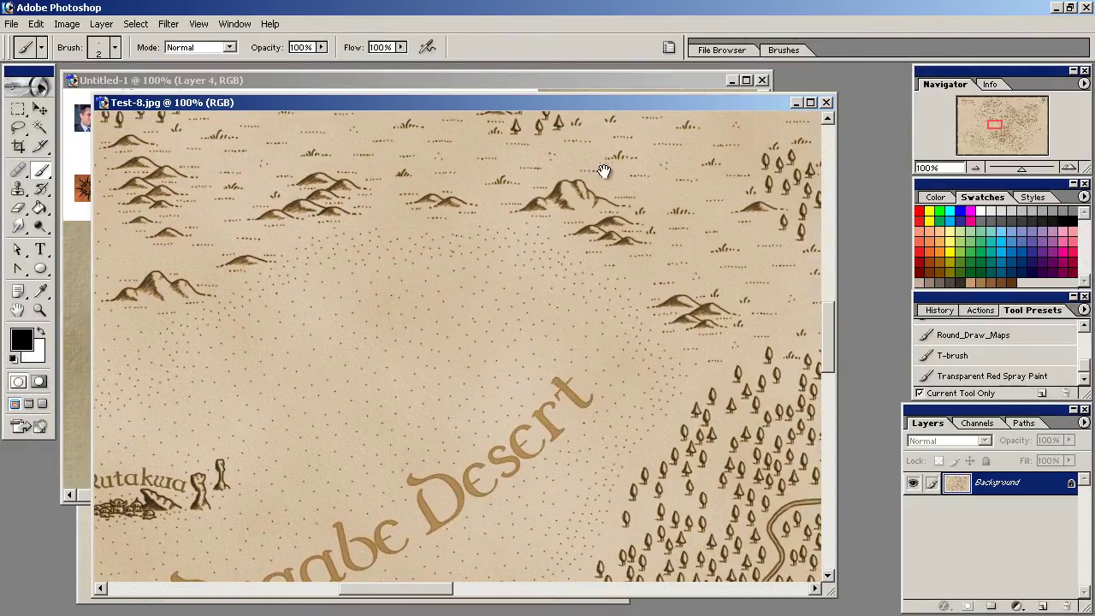
pyautogui.click(601, 83)
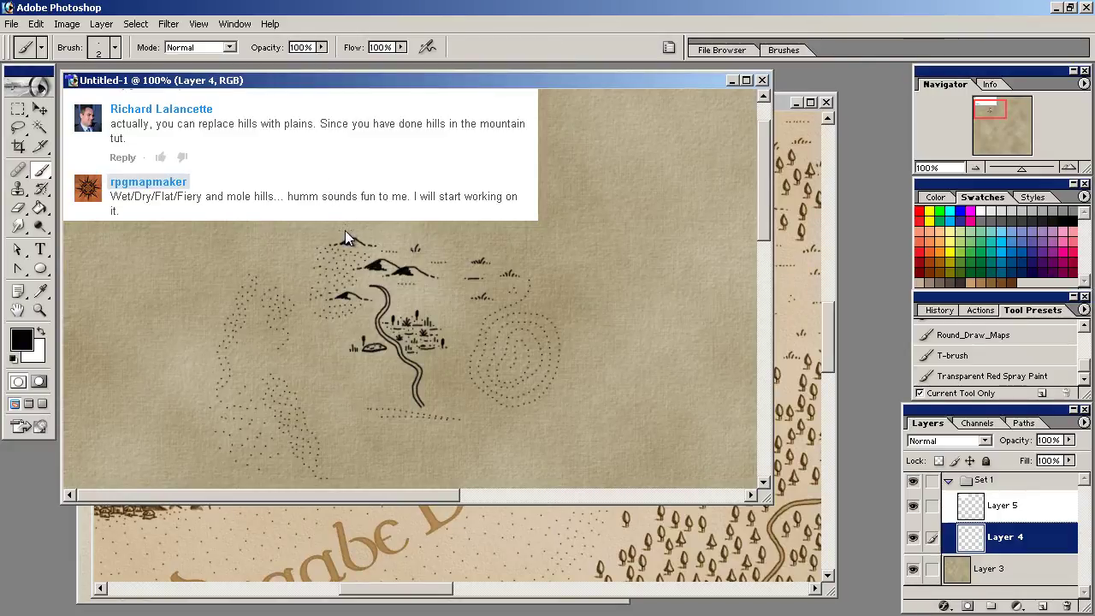
# - On Test-8.jpg, pan across the hills, Daldasia plains, Artbum, Whitepeak and the Maldasia label
pyautogui.click(790, 103)
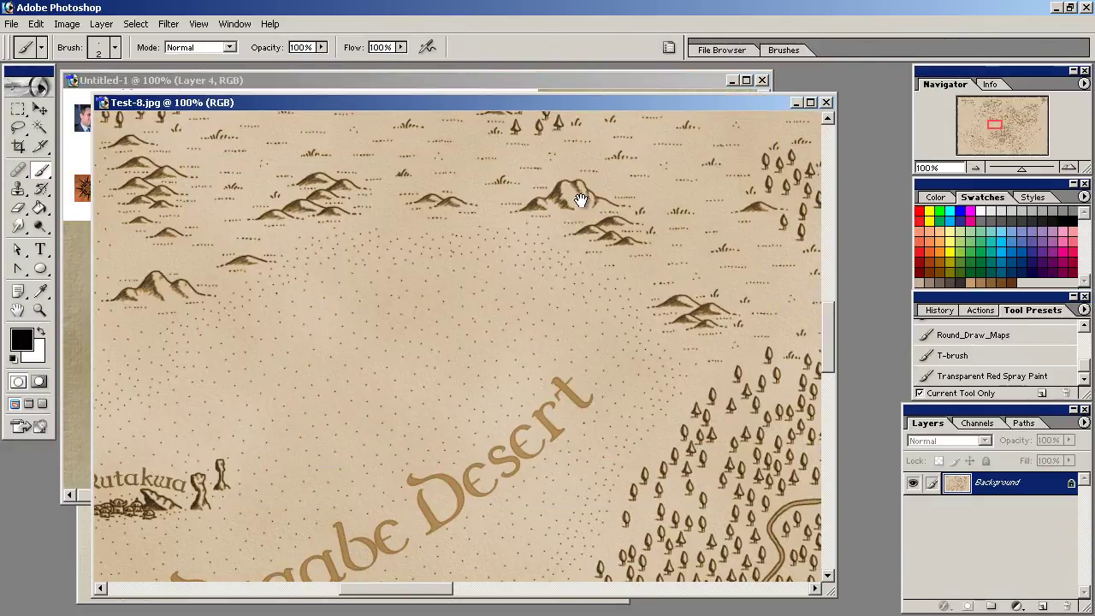
pyautogui.moveTo(579, 208); pyautogui.dragTo(437, 299)
pyautogui.scroll(5, 437, 300)
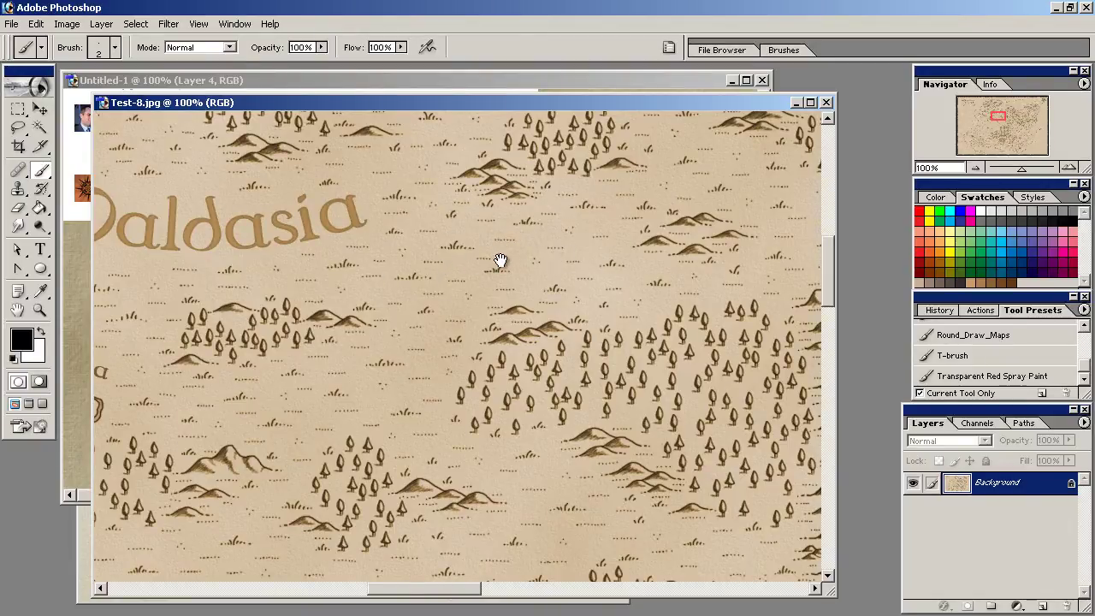
pyautogui.moveTo(524, 264); pyautogui.dragTo(416, 367)
pyautogui.moveTo(557, 262); pyautogui.dragTo(464, 333)
pyautogui.moveTo(608, 220); pyautogui.dragTo(461, 358)
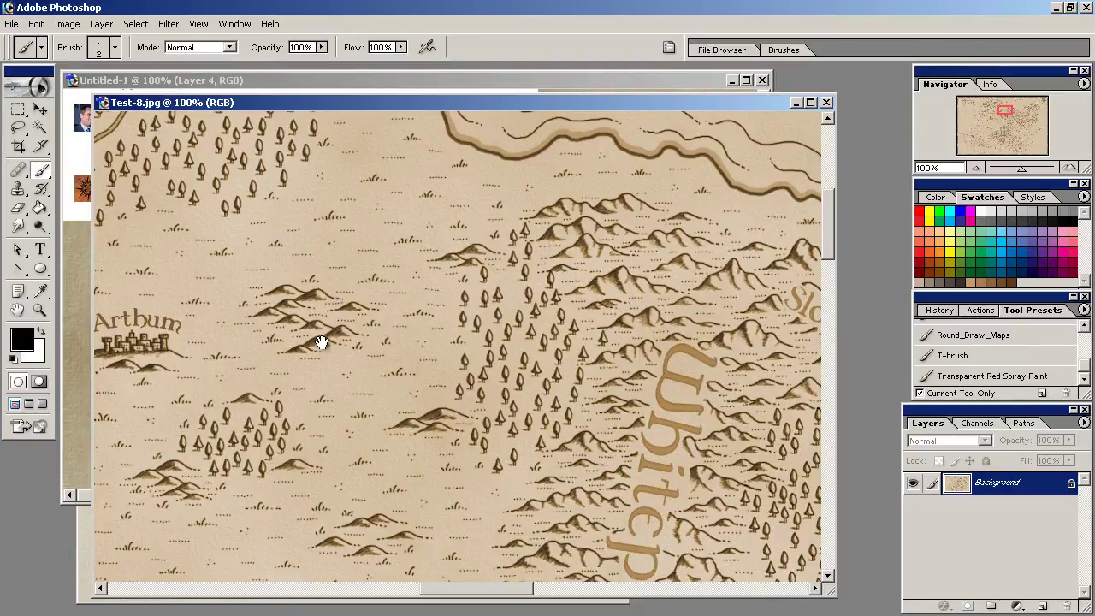
pyautogui.moveTo(308, 359); pyautogui.dragTo(533, 211)
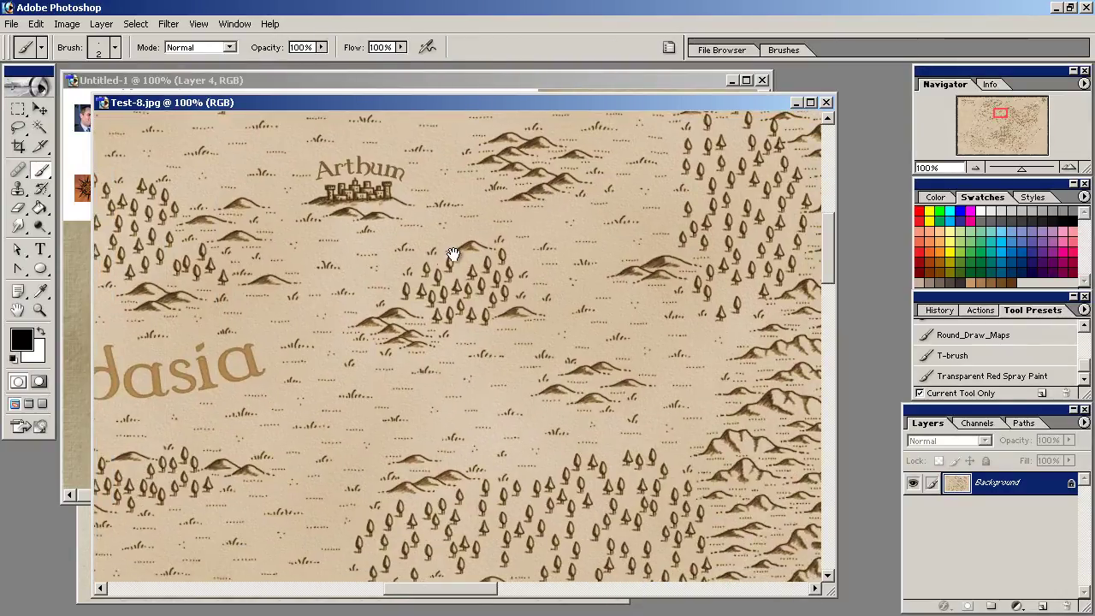
pyautogui.moveTo(423, 280); pyautogui.dragTo(445, 245)
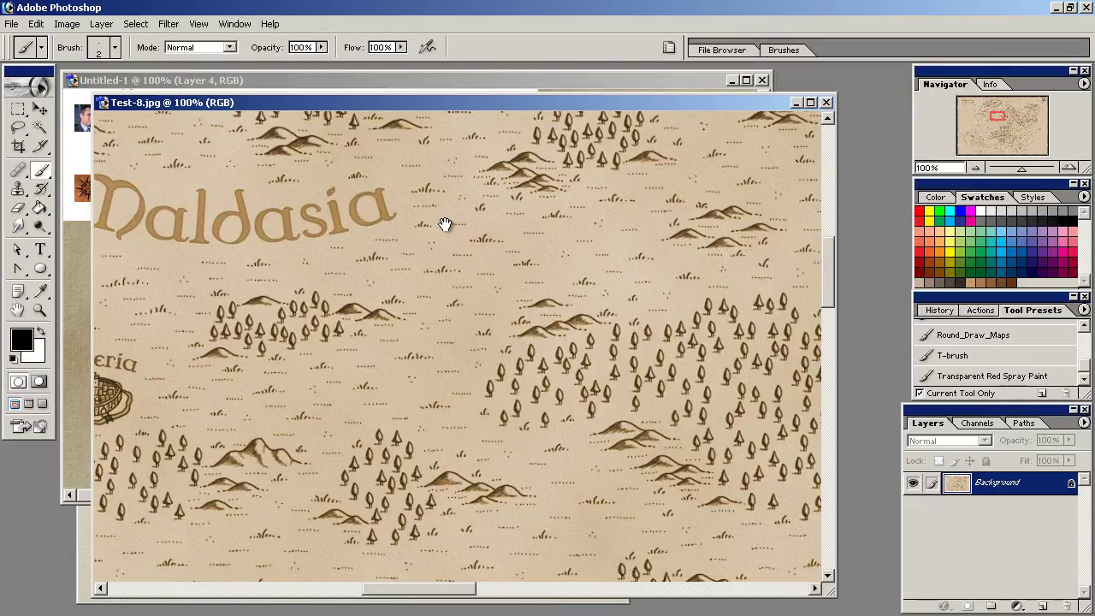
# - Pan to Sabledain Basin and Telrith, then circle the plains north of Telrith with Round_Draw_Maps and undo it
pyautogui.moveTo(676, 343); pyautogui.dragTo(214, 368)
pyautogui.moveTo(691, 251); pyautogui.dragTo(248, 392)
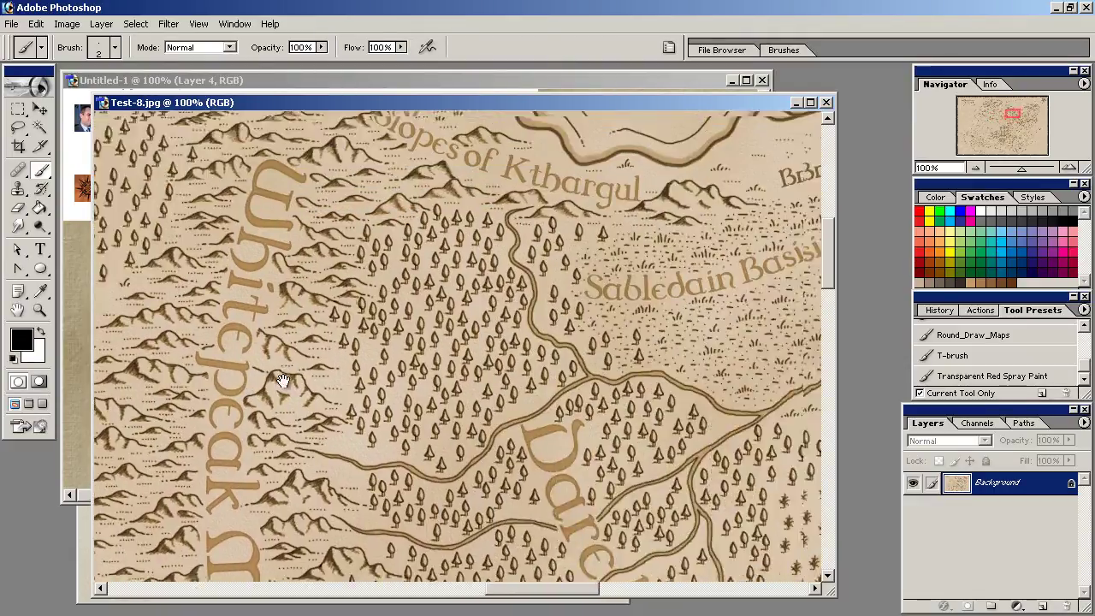
pyautogui.moveTo(762, 385); pyautogui.dragTo(132, 324)
pyautogui.moveTo(506, 262); pyautogui.dragTo(415, 353)
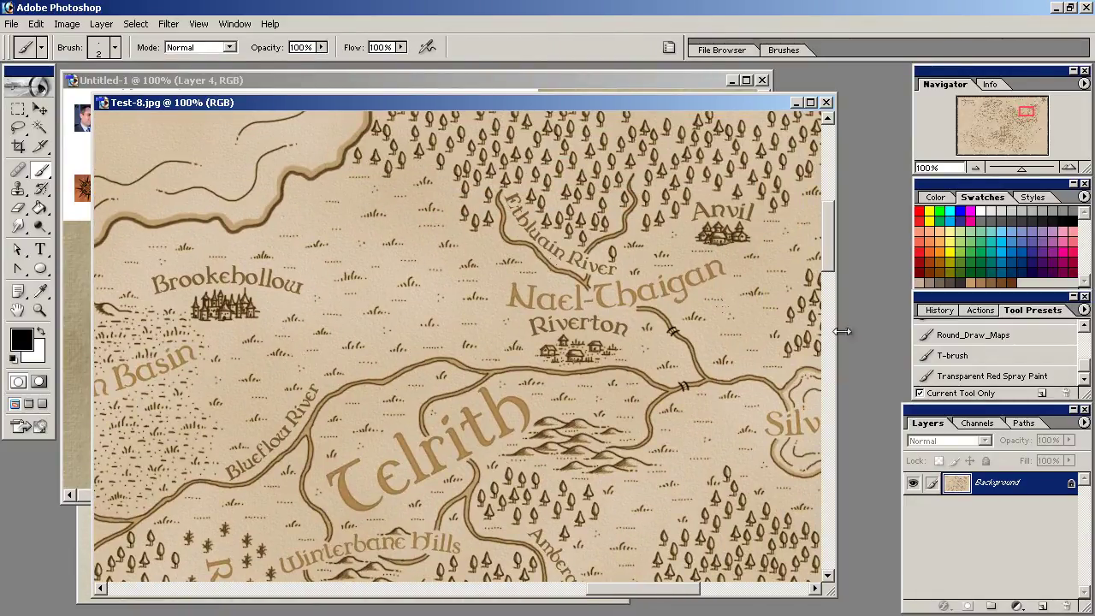
pyautogui.click(943, 341)
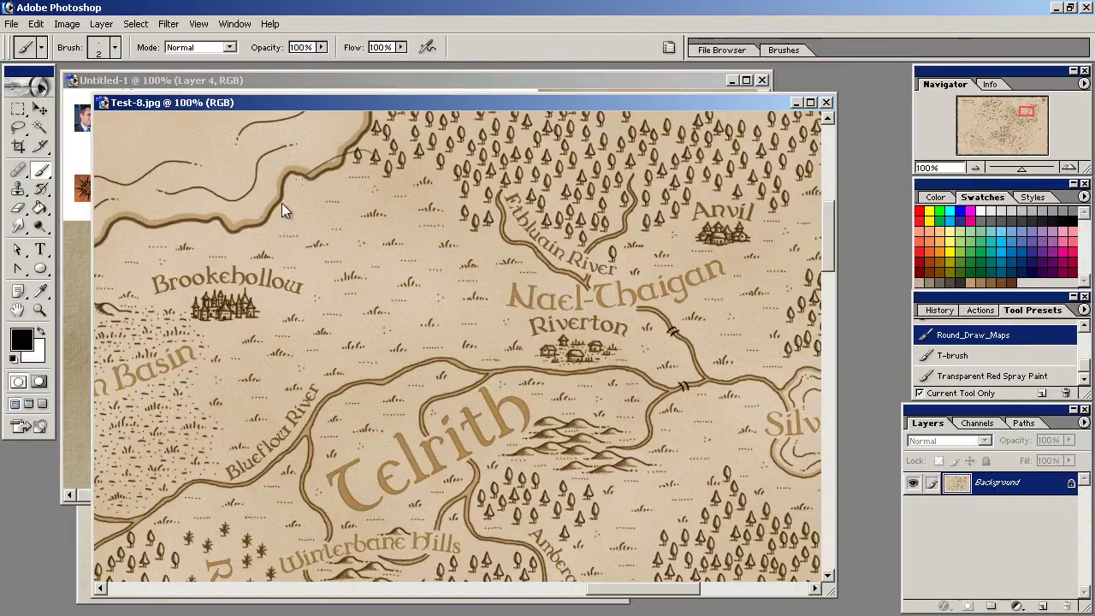
pyautogui.moveTo(276, 212)
pyautogui.mouseDown()
pyautogui.moveTo(556, 211)
pyautogui.moveTo(283, 205)
pyautogui.mouseUp()
pyautogui.moveTo(357, 276); pyautogui.dragTo(467, 307)
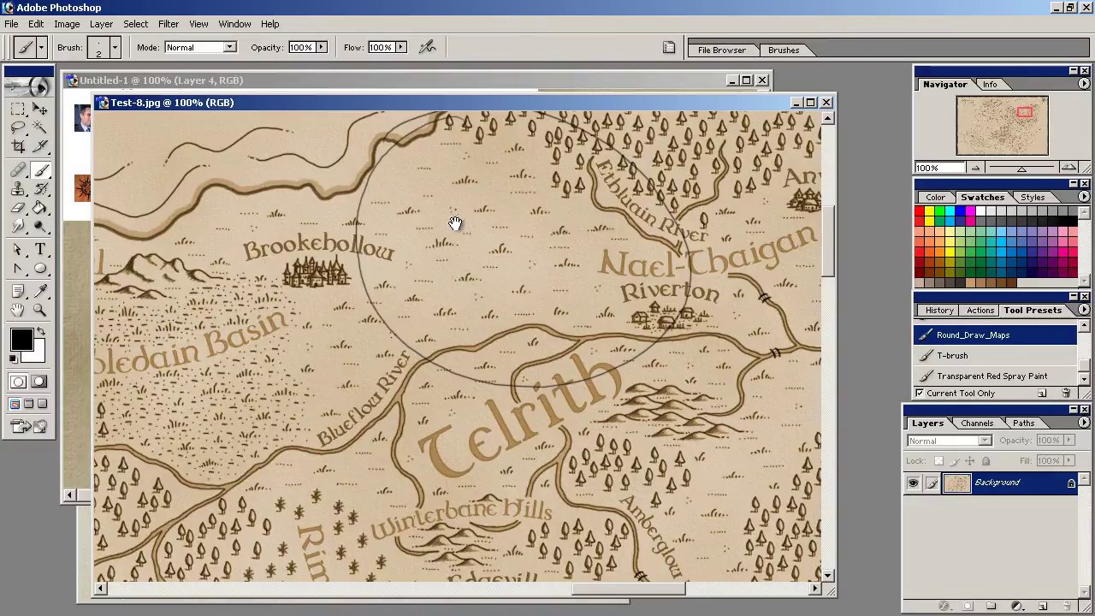
pyautogui.hotkey('ctrl', 'z')
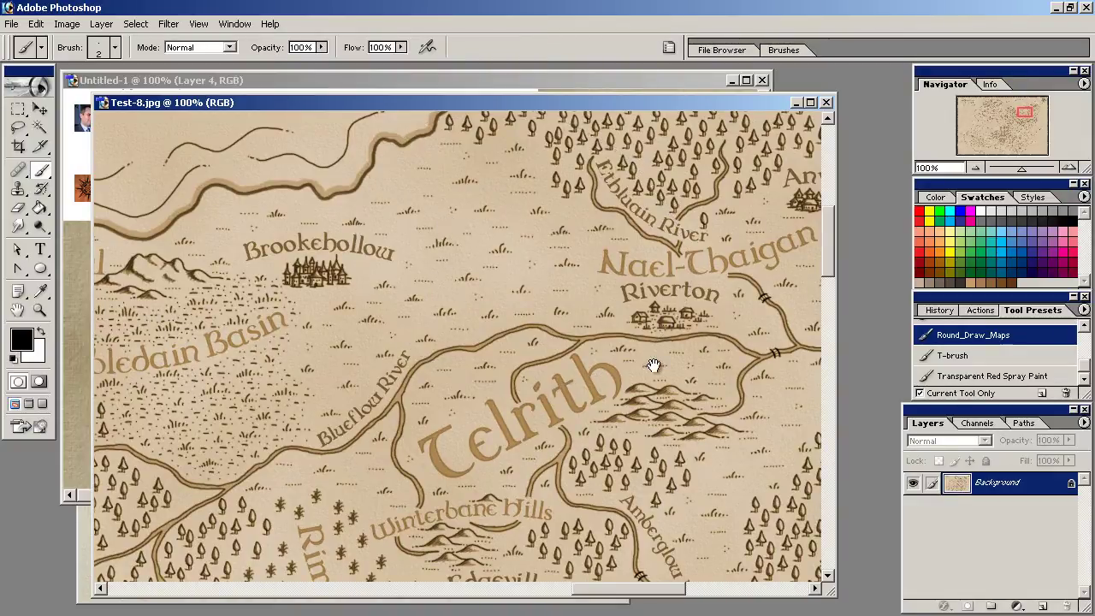
# - Pan south past Winterbane Hills, Edgeville and the Woods to the Highfall plains
pyautogui.moveTo(605, 392); pyautogui.dragTo(479, 368)
pyautogui.moveTo(525, 414); pyautogui.dragTo(391, 333)
pyautogui.moveTo(528, 367)
pyautogui.mouseDown()
pyautogui.moveTo(516, 362)
pyautogui.moveTo(531, 239)
pyautogui.mouseUp()
pyautogui.moveTo(261, 387); pyautogui.dragTo(595, 296)
pyautogui.moveTo(300, 347); pyautogui.dragTo(354, 262)
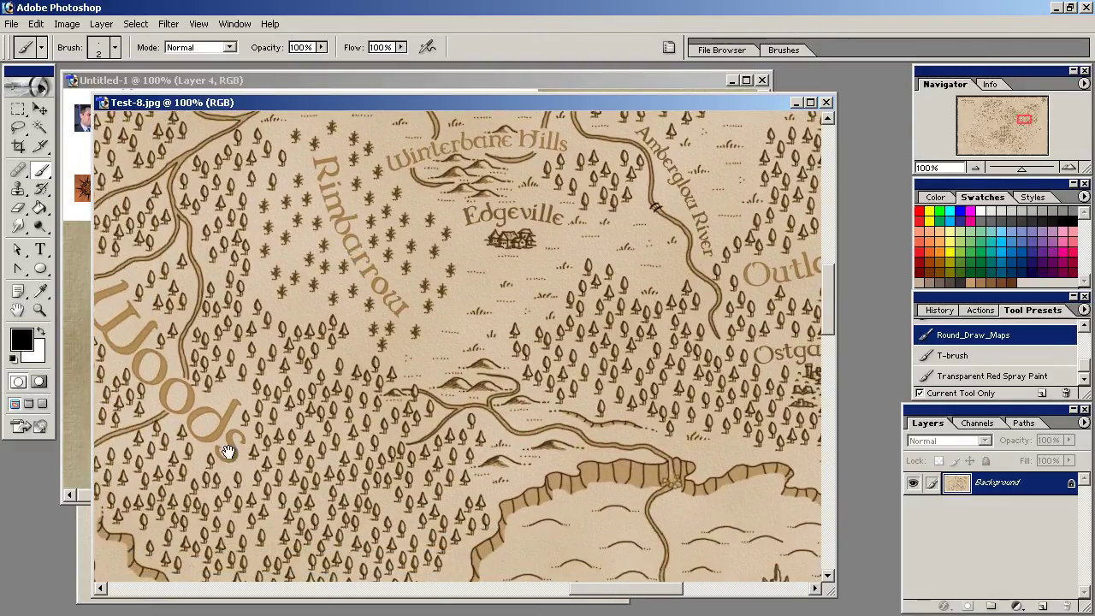
pyautogui.moveTo(229, 449); pyautogui.dragTo(368, 293)
pyautogui.moveTo(244, 445); pyautogui.dragTo(436, 200)
pyautogui.moveTo(297, 324)
pyautogui.mouseDown()
pyautogui.moveTo(341, 246)
pyautogui.moveTo(328, 148)
pyautogui.mouseUp()
# - Circle the Highfall plains with an ellipse, undo it, and return to the parchment sketch
pyautogui.moveTo(504, 171); pyautogui.dragTo(392, 340)
pyautogui.moveTo(418, 378); pyautogui.dragTo(454, 176)
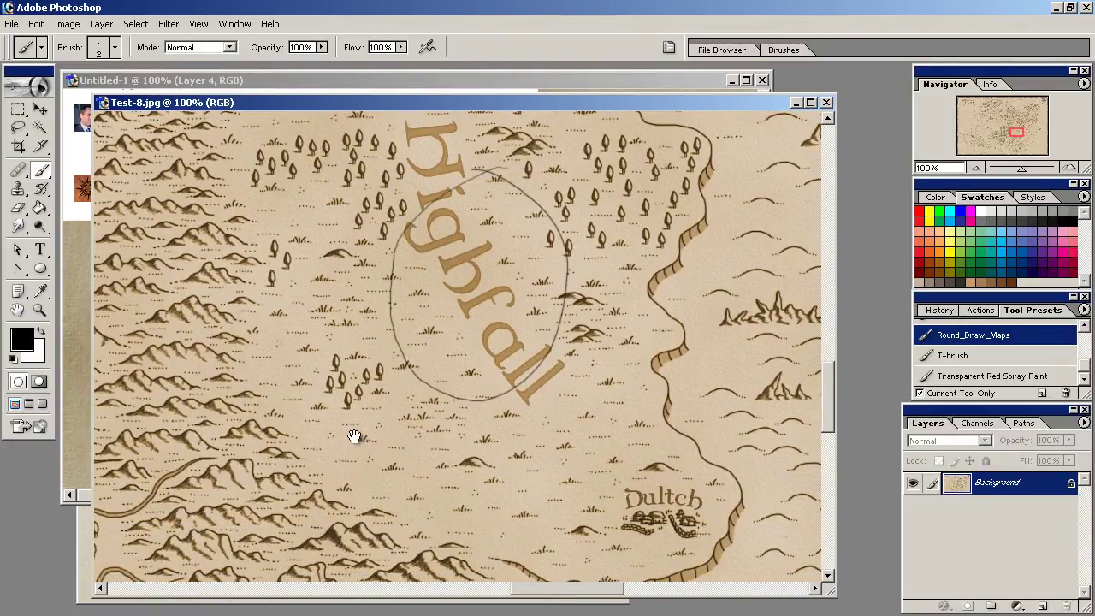
pyautogui.hotkey('ctrl', 'z')
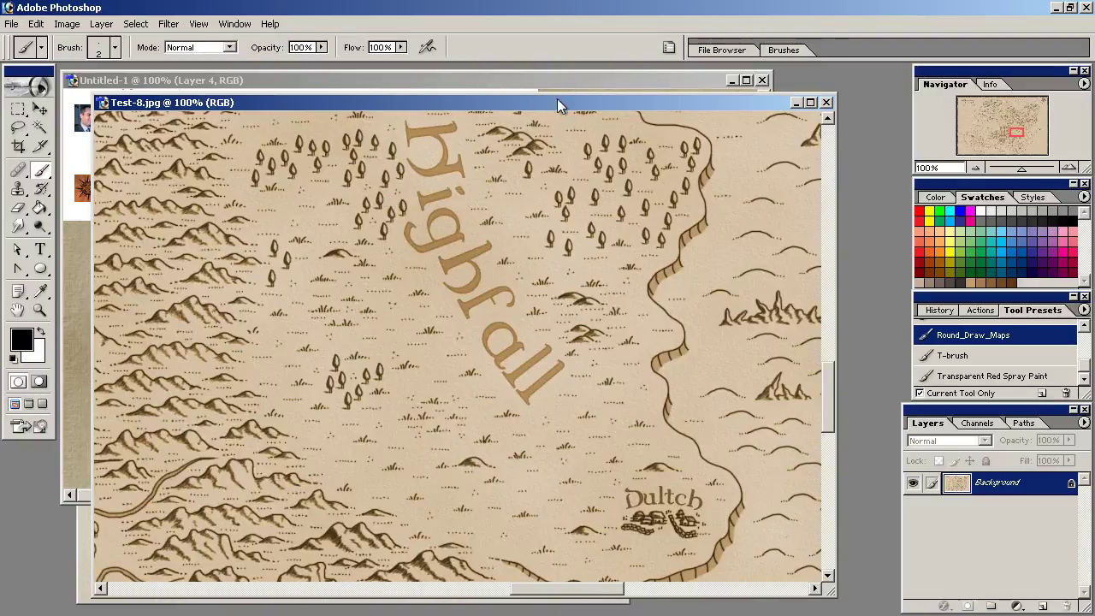
pyautogui.click(560, 81)
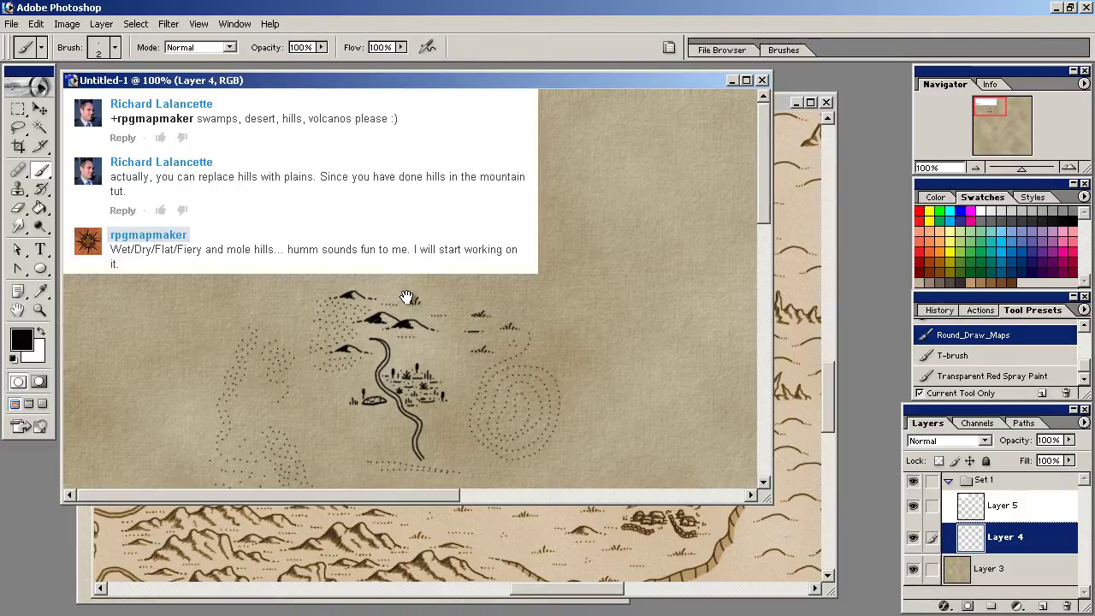
# - On Test-8.jpg, pan south-west to the volcanic coast and the Gul-Thatar badlands label
pyautogui.click(779, 102)
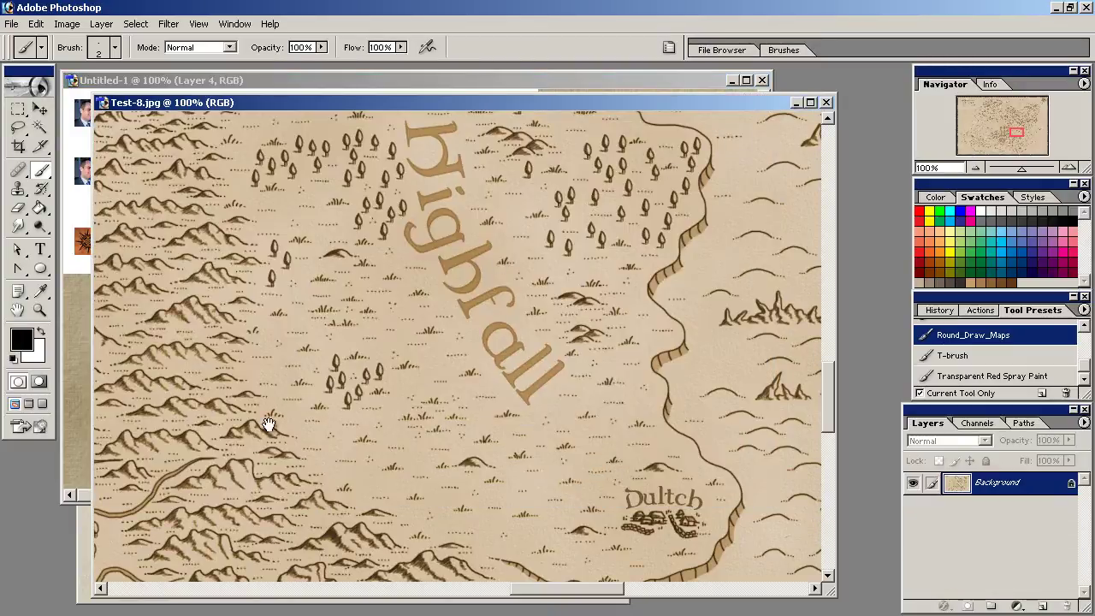
pyautogui.moveTo(256, 439); pyautogui.dragTo(731, 317)
pyautogui.moveTo(357, 327); pyautogui.dragTo(548, 384)
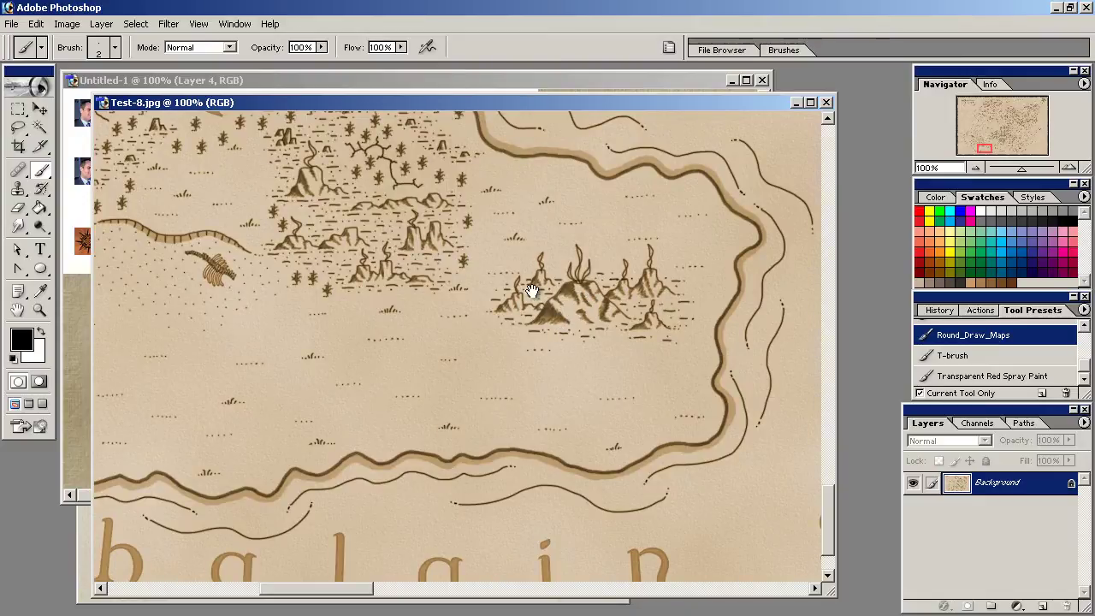
pyautogui.moveTo(458, 262); pyautogui.dragTo(471, 278)
pyautogui.moveTo(360, 228); pyautogui.dragTo(484, 309)
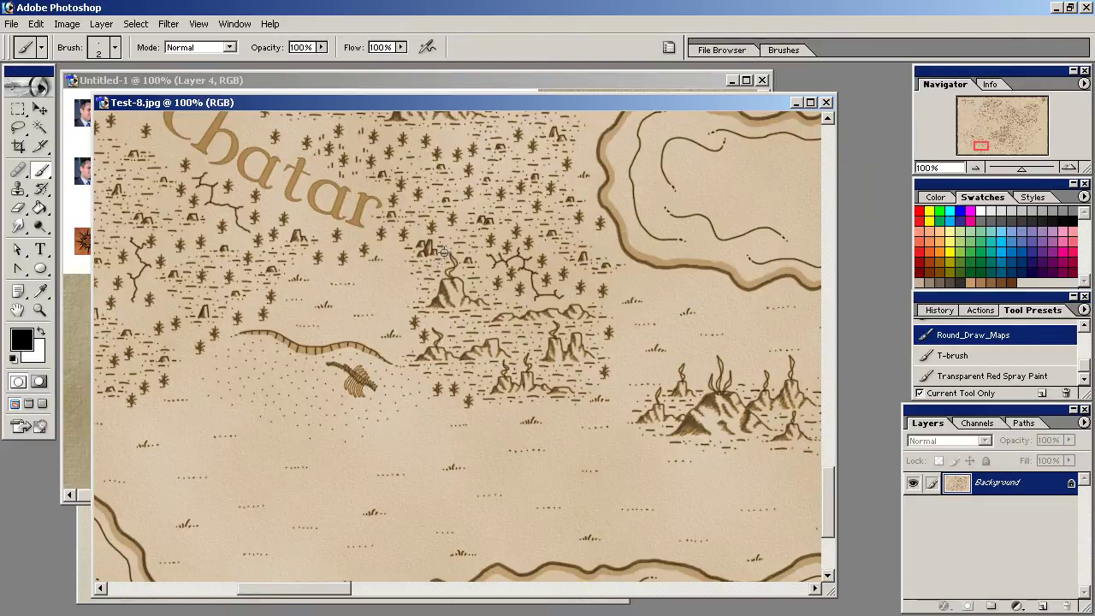
pyautogui.moveTo(447, 225); pyautogui.dragTo(413, 310)
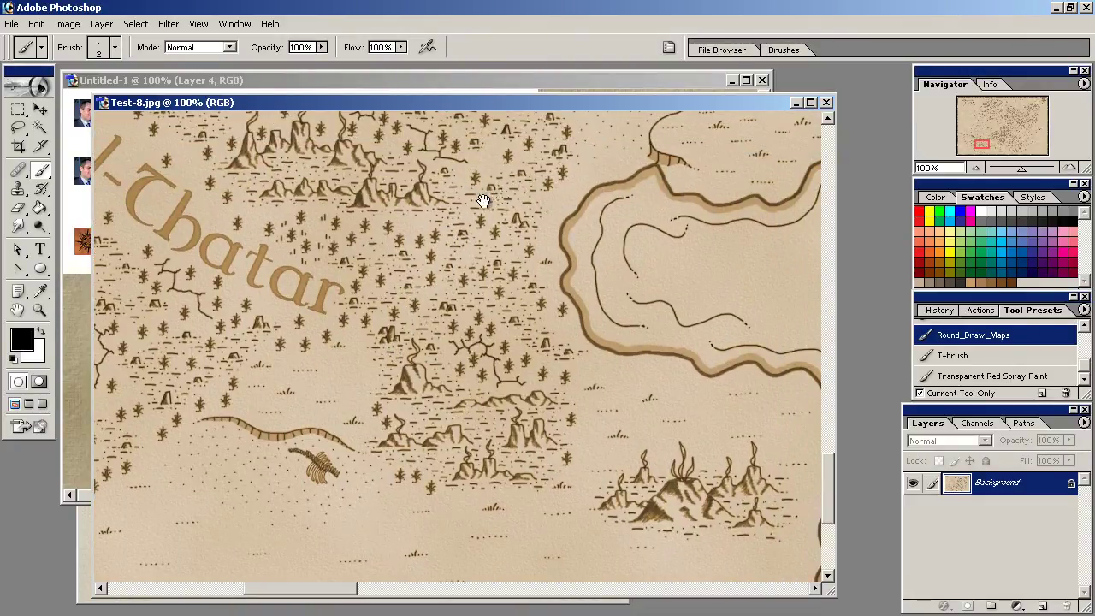
pyautogui.moveTo(478, 201); pyautogui.dragTo(457, 239)
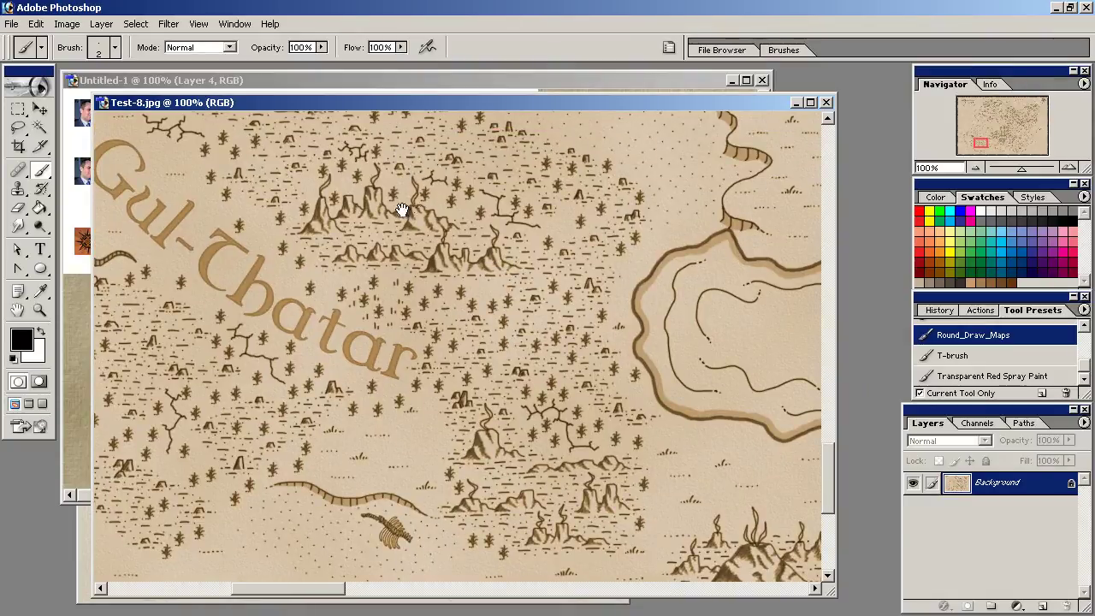
# - Reposition Gul-Thatar, then circle the central volcanic mountain group and undo the circle
pyautogui.moveTo(342, 289); pyautogui.dragTo(448, 367)
pyautogui.moveTo(360, 277); pyautogui.dragTo(355, 343)
pyautogui.moveTo(426, 352); pyautogui.dragTo(361, 271)
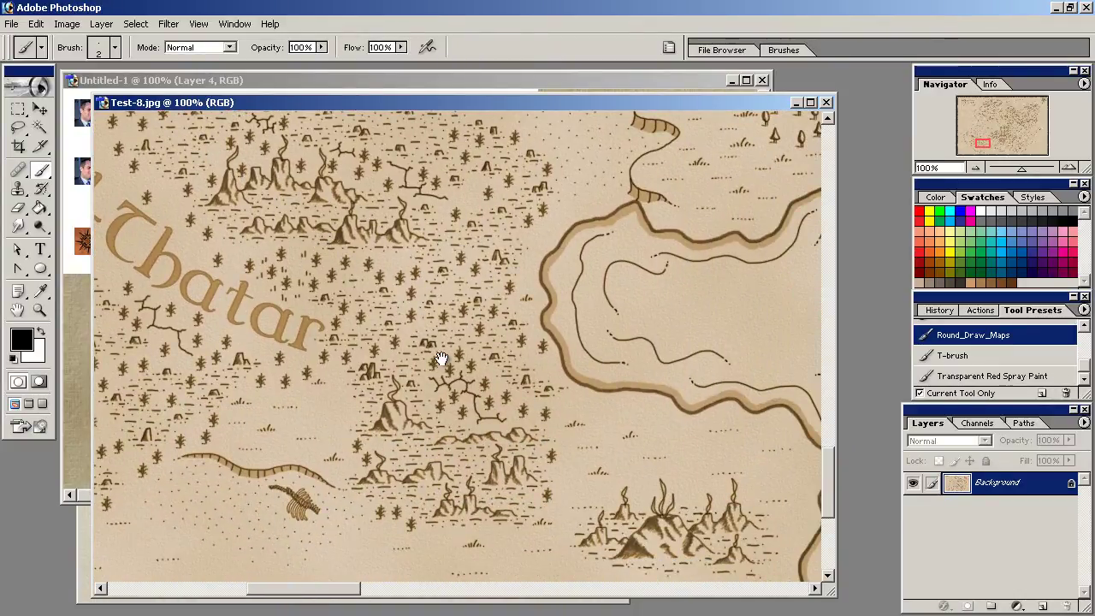
pyautogui.moveTo(439, 358); pyautogui.dragTo(343, 246)
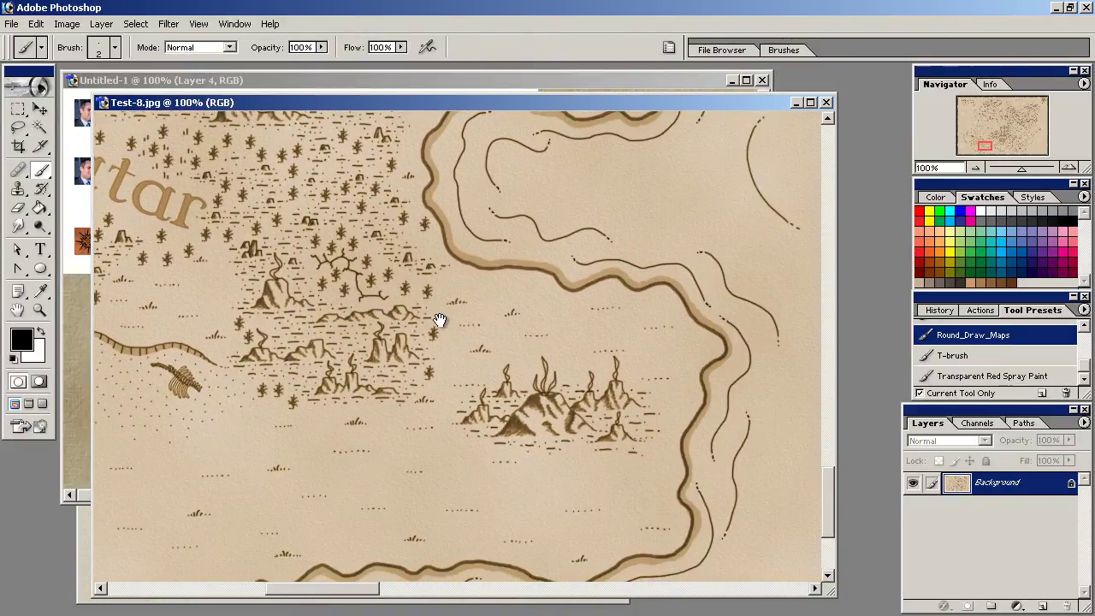
pyautogui.moveTo(561, 361)
pyautogui.mouseDown()
pyautogui.moveTo(553, 478)
pyautogui.moveTo(508, 366)
pyautogui.mouseUp()
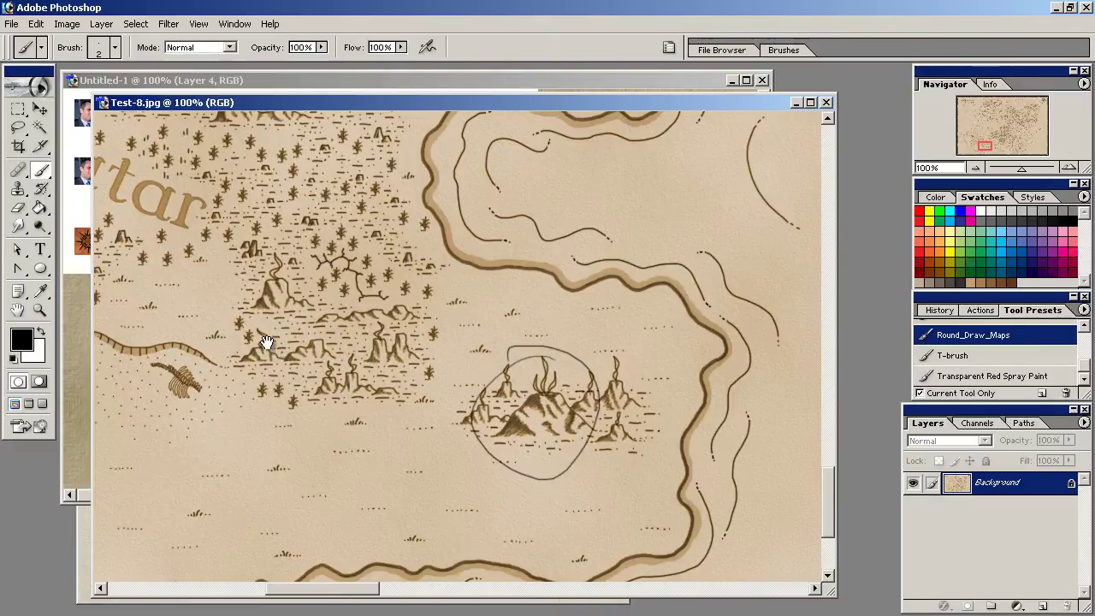
pyautogui.hotkey('ctrl', 'z')
# - Recentre on Thatar and pan across the river bend, the southern coast and the eastern coast
pyautogui.moveTo(310, 353); pyautogui.dragTo(574, 345)
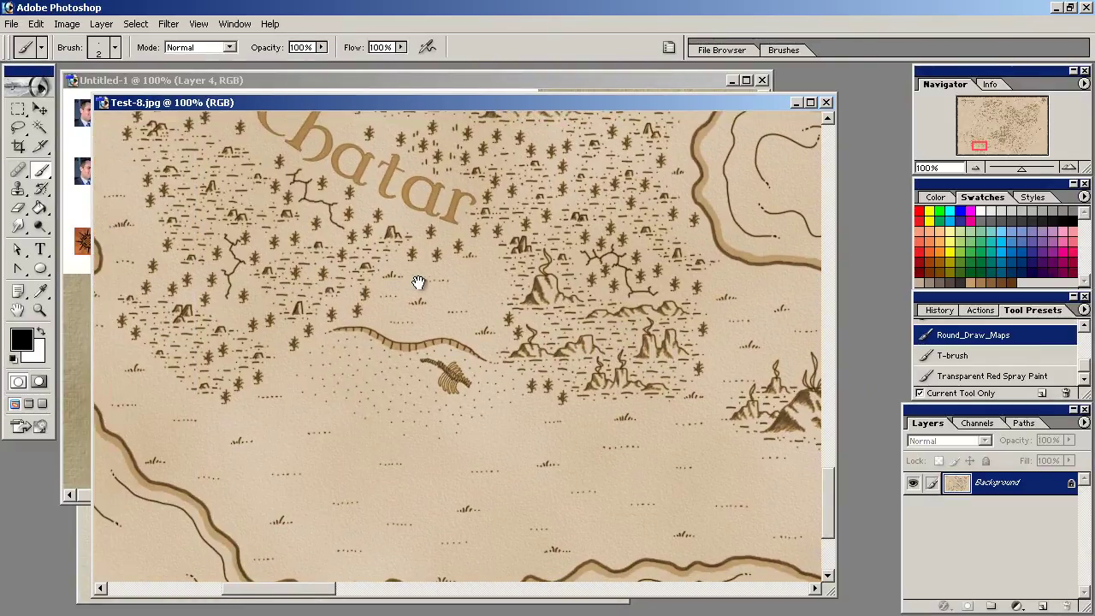
pyautogui.moveTo(399, 262); pyautogui.dragTo(417, 367)
pyautogui.moveTo(398, 246); pyautogui.dragTo(357, 302)
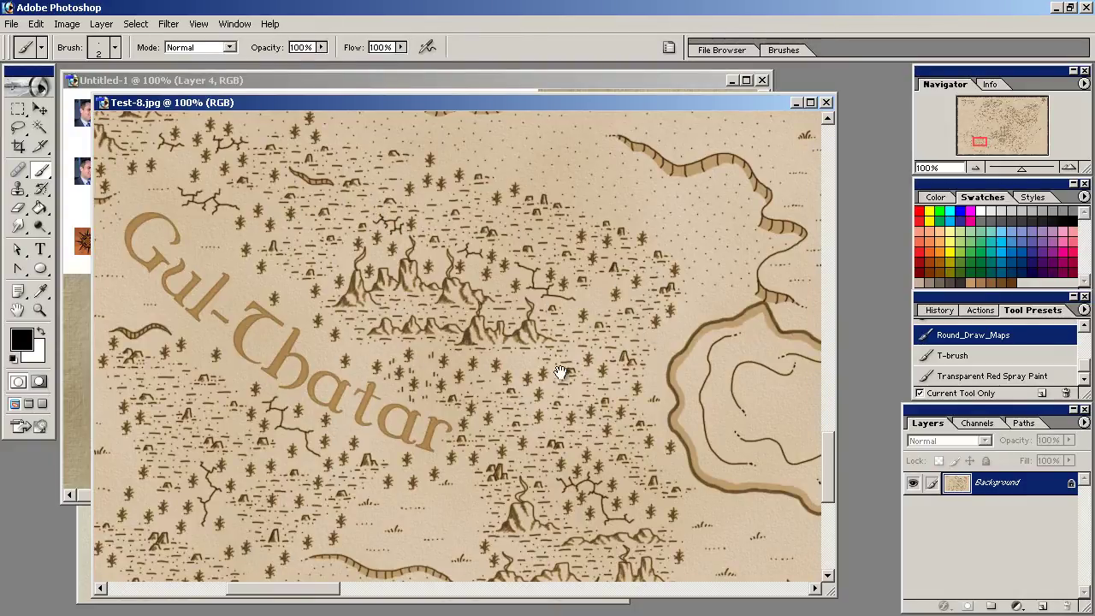
pyautogui.moveTo(559, 374); pyautogui.dragTo(391, 251)
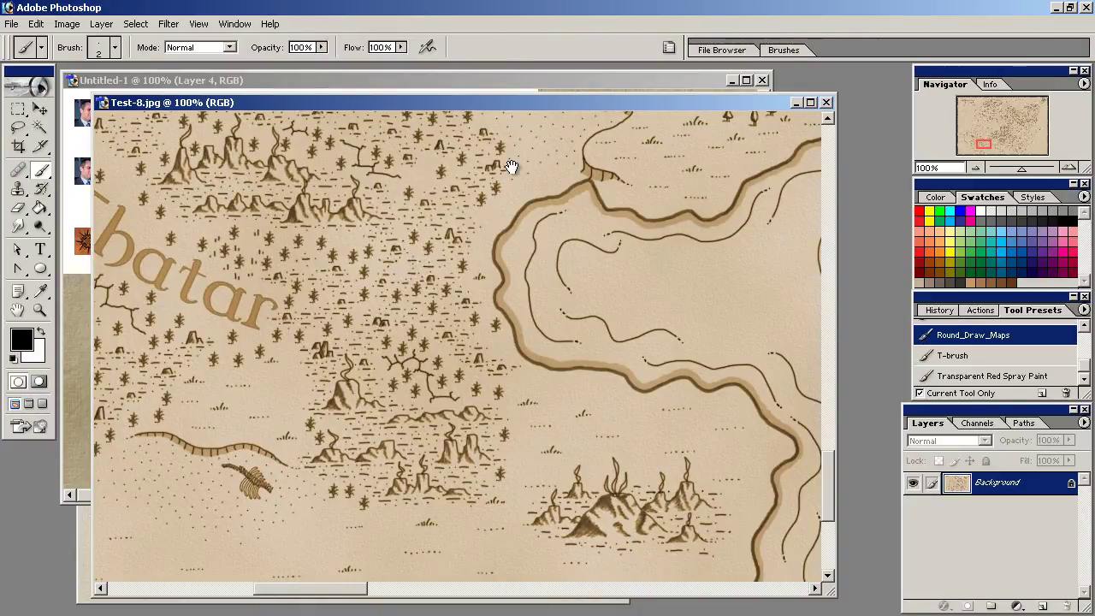
pyautogui.moveTo(342, 453); pyautogui.dragTo(451, 309)
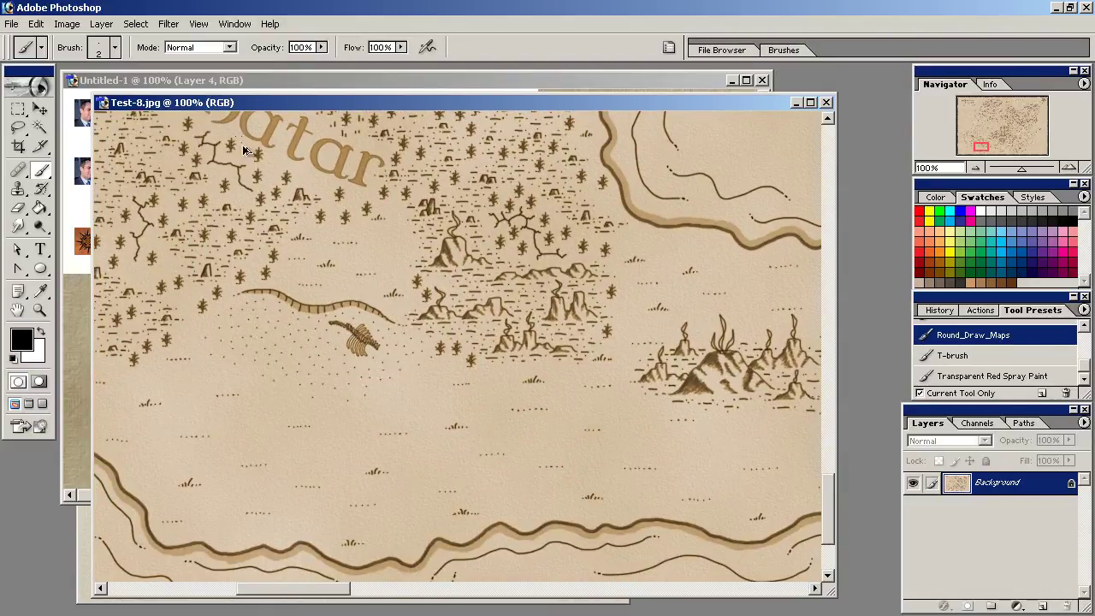
pyautogui.moveTo(251, 191); pyautogui.dragTo(513, 402)
pyautogui.moveTo(572, 301); pyautogui.dragTo(340, 308)
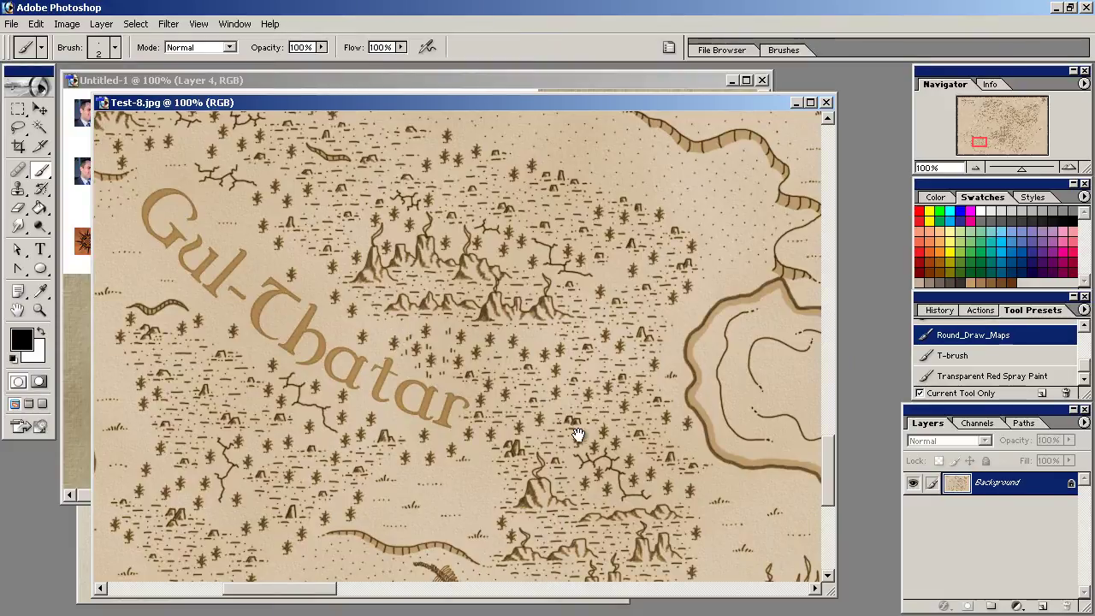
pyautogui.moveTo(582, 440); pyautogui.dragTo(273, 334)
pyautogui.moveTo(415, 440); pyautogui.dragTo(326, 308)
pyautogui.click(410, 80)
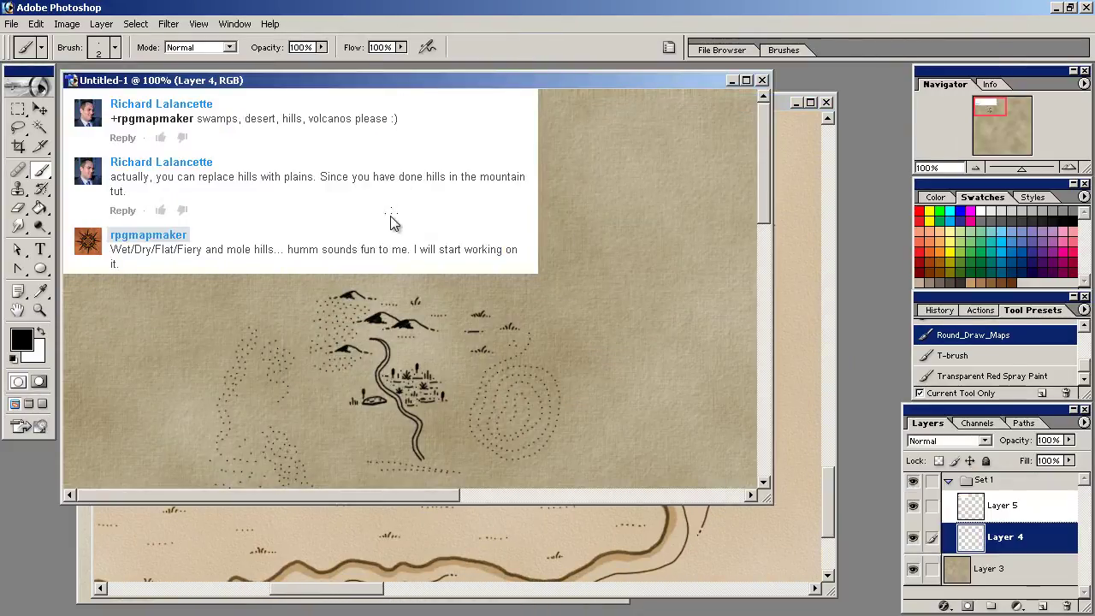
pyautogui.scroll(-3, 414, 272)
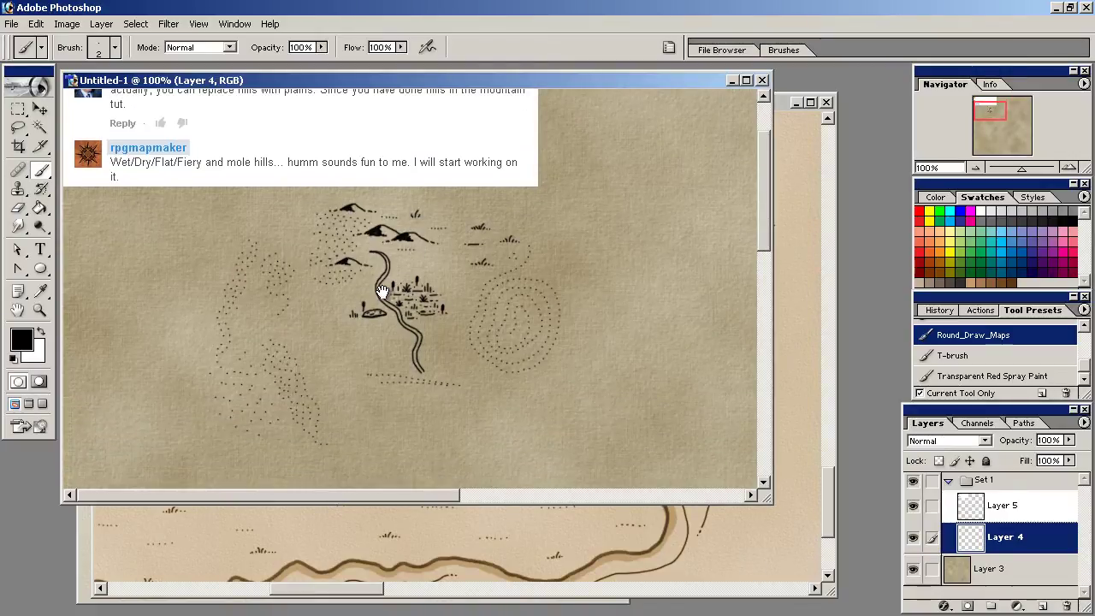
pyautogui.scroll(3, 363, 217)
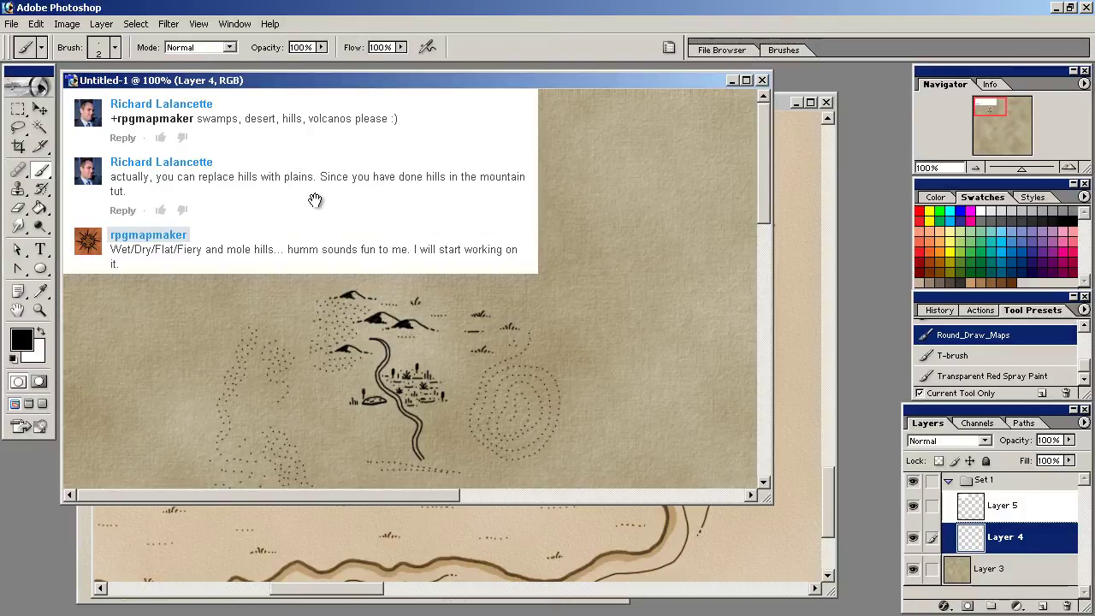
pyautogui.scroll(-3, 318, 350)
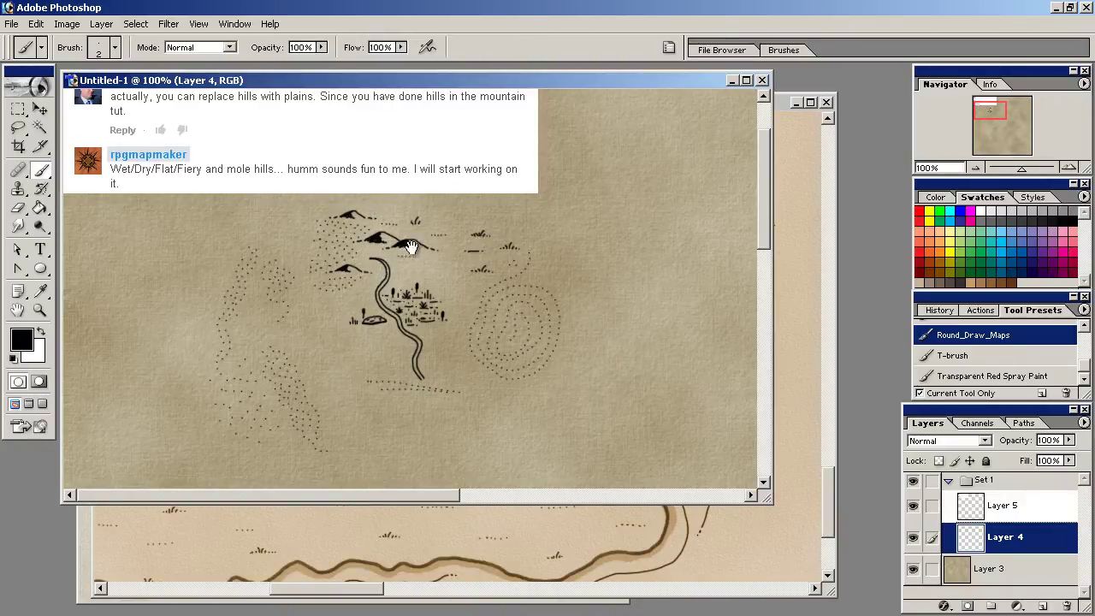
pyautogui.moveTo(418, 291); pyautogui.dragTo(419, 214)
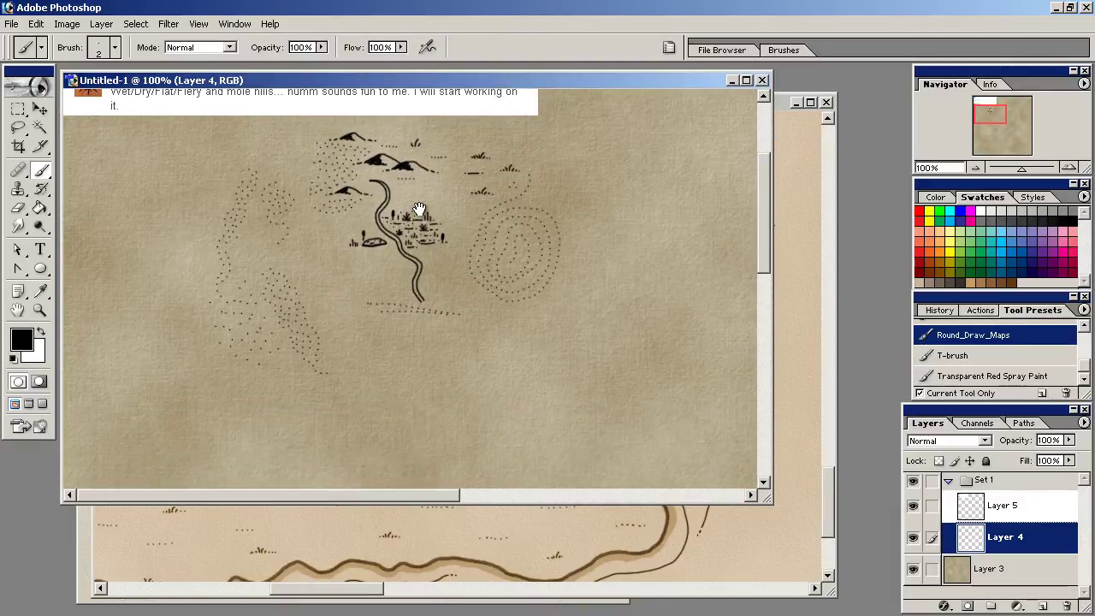
# - Bring Test-8.jpg forward, circle the Elenthasia label, and undo the ellipse
pyautogui.click(785, 103)
pyautogui.moveTo(608, 224)
pyautogui.mouseDown()
pyautogui.moveTo(679, 214)
pyautogui.moveTo(565, 337)
pyautogui.moveTo(487, 391)
pyautogui.moveTo(540, 274)
pyautogui.moveTo(638, 222)
pyautogui.moveTo(525, 337)
pyautogui.moveTo(612, 207)
pyautogui.mouseUp()
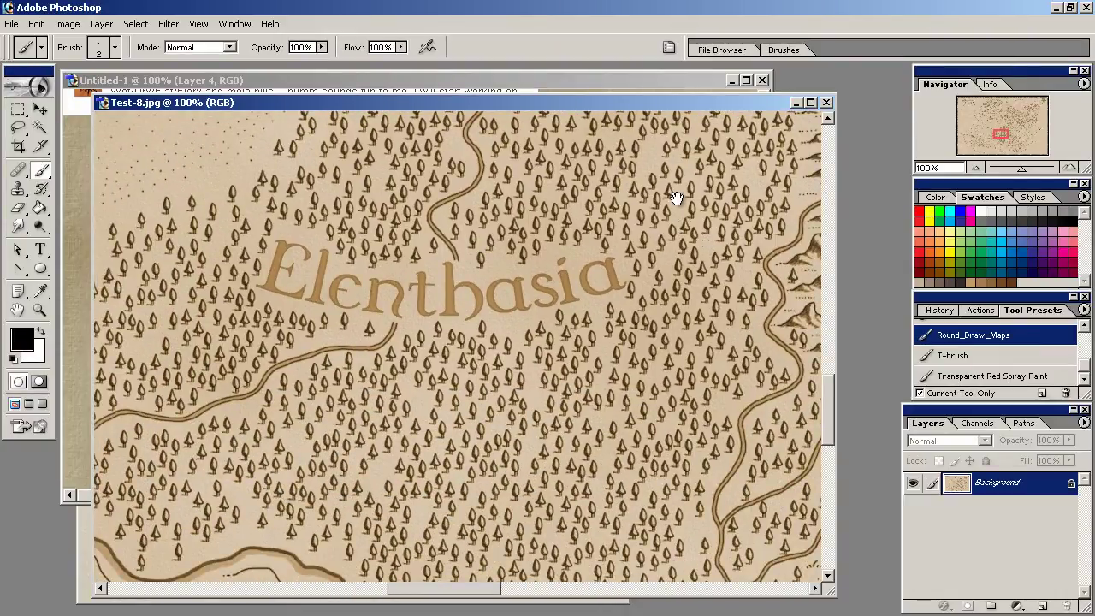
pyautogui.moveTo(672, 183)
pyautogui.mouseDown()
pyautogui.moveTo(264, 177)
pyautogui.moveTo(604, 436)
pyautogui.moveTo(672, 188)
pyautogui.mouseUp()
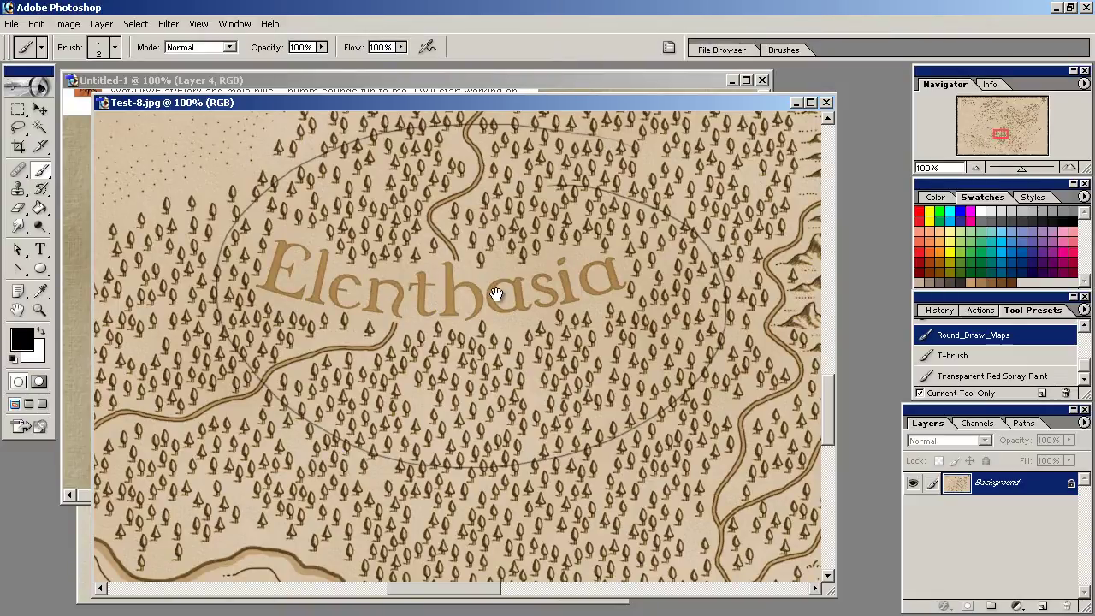
pyautogui.hotkey('ctrl', 'z')
pyautogui.moveTo(524, 444); pyautogui.dragTo(599, 367)
# - Circle the Dare Woods and Sabledain Basin labels, undoing each loop
pyautogui.moveTo(768, 265)
pyautogui.mouseDown()
pyautogui.moveTo(396, 367)
pyautogui.moveTo(279, 465)
pyautogui.moveTo(604, 317)
pyautogui.moveTo(506, 430)
pyautogui.moveTo(640, 427)
pyautogui.mouseUp()
pyautogui.moveTo(371, 192)
pyautogui.mouseDown()
pyautogui.moveTo(412, 478)
pyautogui.moveTo(400, 235)
pyautogui.mouseUp()
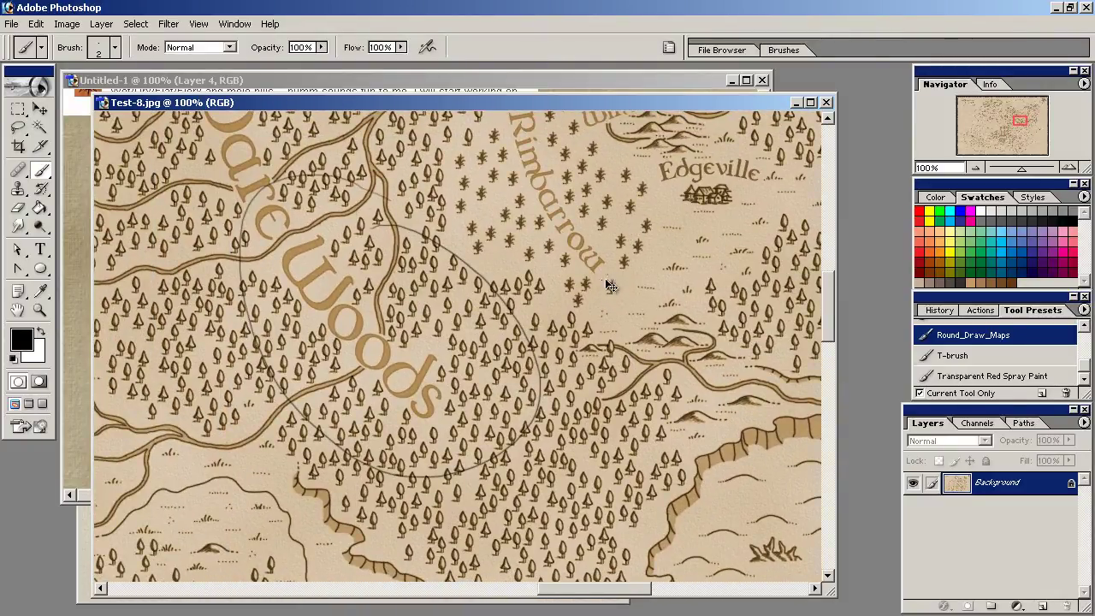
pyautogui.hotkey('ctrl', 'z')
pyautogui.moveTo(375, 199); pyautogui.dragTo(407, 426)
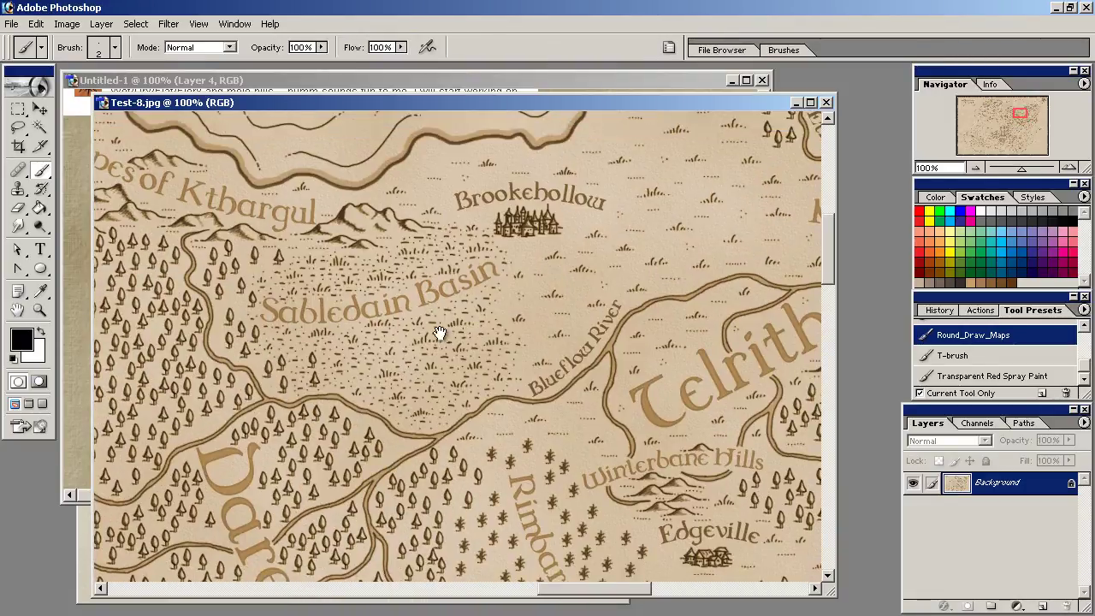
pyautogui.moveTo(505, 248)
pyautogui.mouseDown()
pyautogui.moveTo(414, 325)
pyautogui.moveTo(466, 261)
pyautogui.mouseUp()
pyautogui.hotkey('ctrl', 'z')
# - Circle the Blueflow River, Winterbane Hills and Westland Forest labels, then undo those loops
pyautogui.moveTo(598, 297)
pyautogui.mouseDown()
pyautogui.moveTo(521, 339)
pyautogui.moveTo(632, 368)
pyautogui.moveTo(508, 335)
pyautogui.mouseUp()
pyautogui.moveTo(679, 520); pyautogui.dragTo(516, 328)
pyautogui.moveTo(580, 248)
pyautogui.mouseDown()
pyautogui.moveTo(415, 277)
pyautogui.moveTo(574, 237)
pyautogui.moveTo(599, 243)
pyautogui.mouseUp()
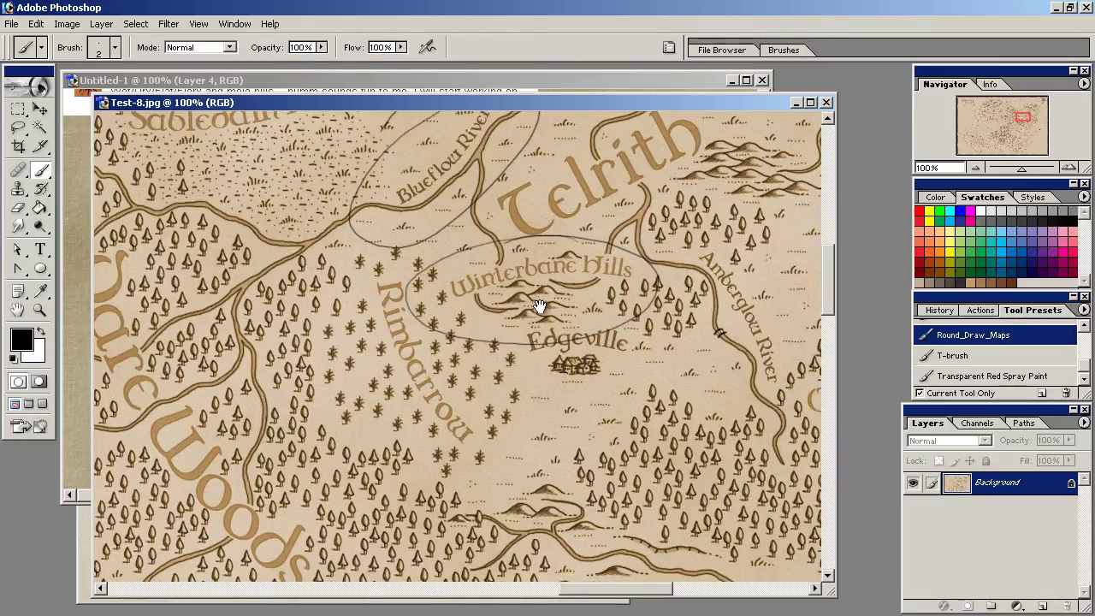
pyautogui.hotkey('ctrl', 'alt', 'z')
pyautogui.hotkey('ctrl', 'alt', 'z')
pyautogui.moveTo(626, 253)
pyautogui.mouseDown()
pyautogui.moveTo(518, 362)
pyautogui.moveTo(518, 391)
pyautogui.moveTo(611, 190)
pyautogui.moveTo(634, 239)
pyautogui.moveTo(599, 160)
pyautogui.mouseUp()
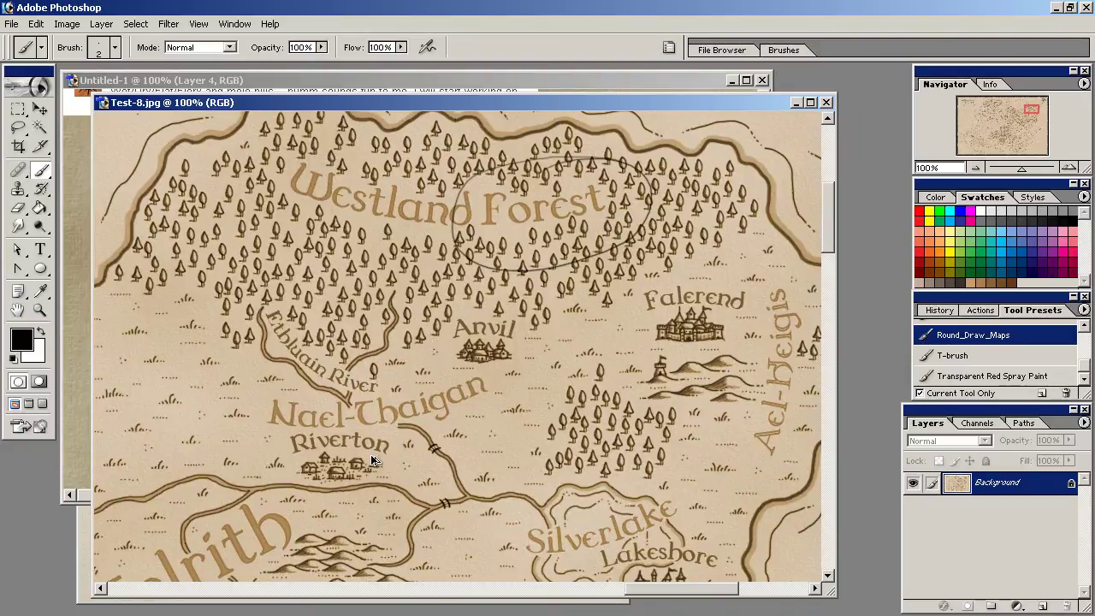
pyautogui.hotkey('ctrl', 'alt', 'z')
# - Pan back across Telrith, Rimbarrow and the Whitepeak Mountains to the area around Arthum
pyautogui.moveTo(371, 514); pyautogui.dragTo(582, 330)
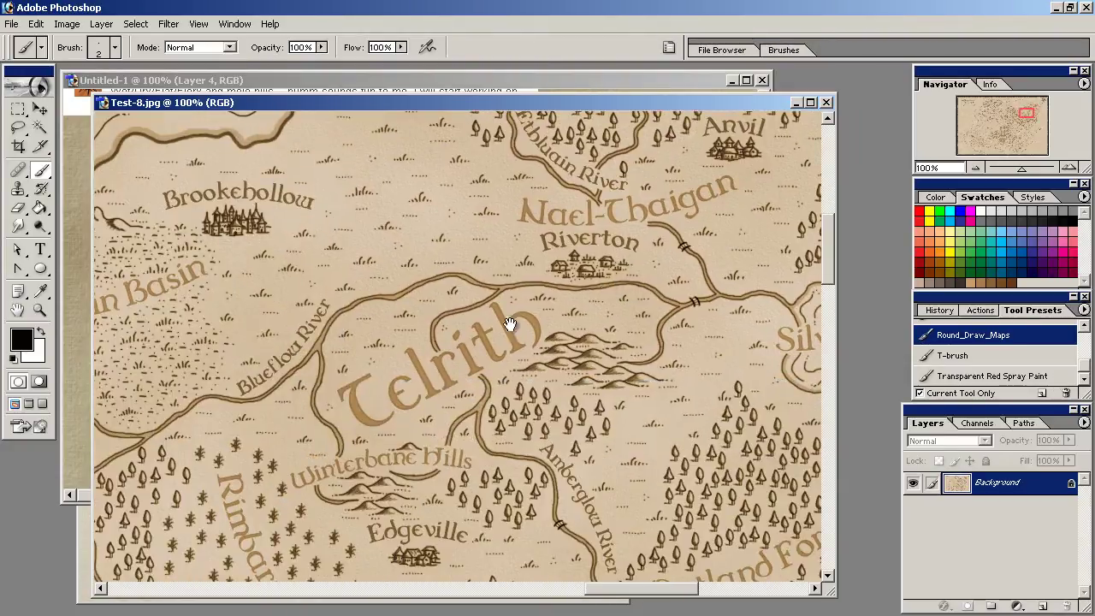
pyautogui.moveTo(428, 376); pyautogui.dragTo(709, 279)
pyautogui.moveTo(432, 398)
pyautogui.mouseDown()
pyautogui.moveTo(413, 360)
pyautogui.moveTo(462, 354)
pyautogui.mouseUp()
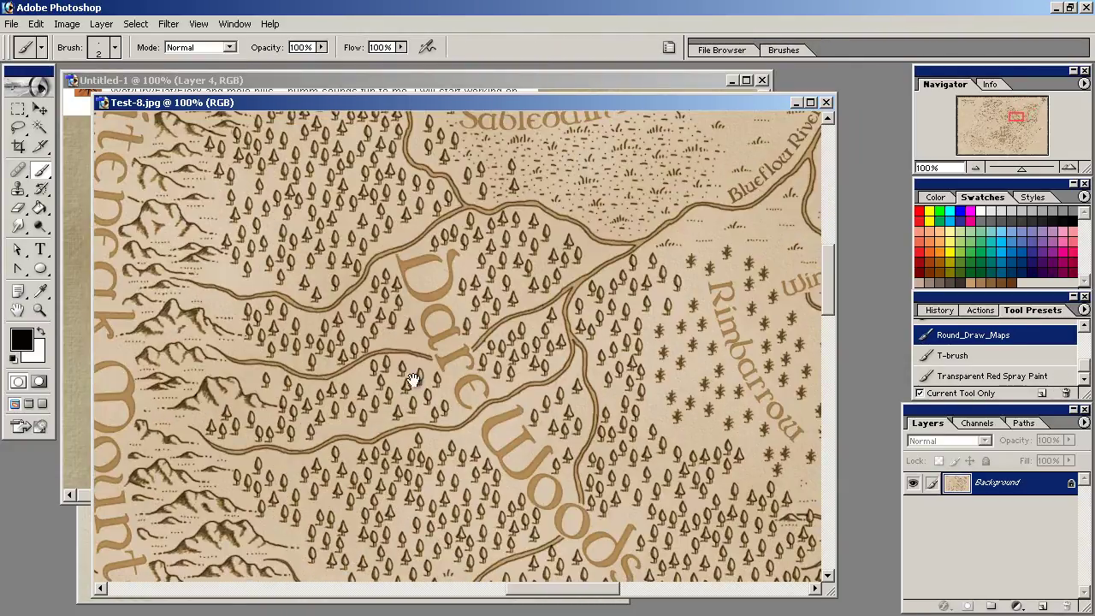
pyautogui.moveTo(399, 384)
pyautogui.mouseDown()
pyautogui.moveTo(538, 399)
pyautogui.moveTo(510, 382)
pyautogui.moveTo(681, 561)
pyautogui.mouseUp()
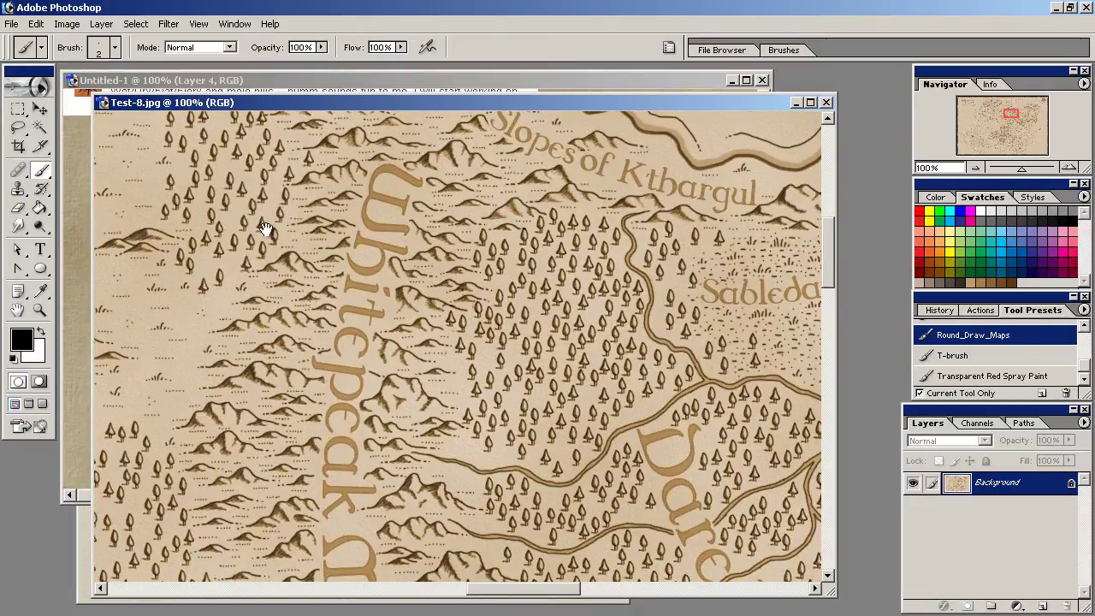
pyautogui.moveTo(210, 284)
pyautogui.mouseDown()
pyautogui.moveTo(358, 382)
pyautogui.moveTo(578, 426)
pyautogui.mouseUp()
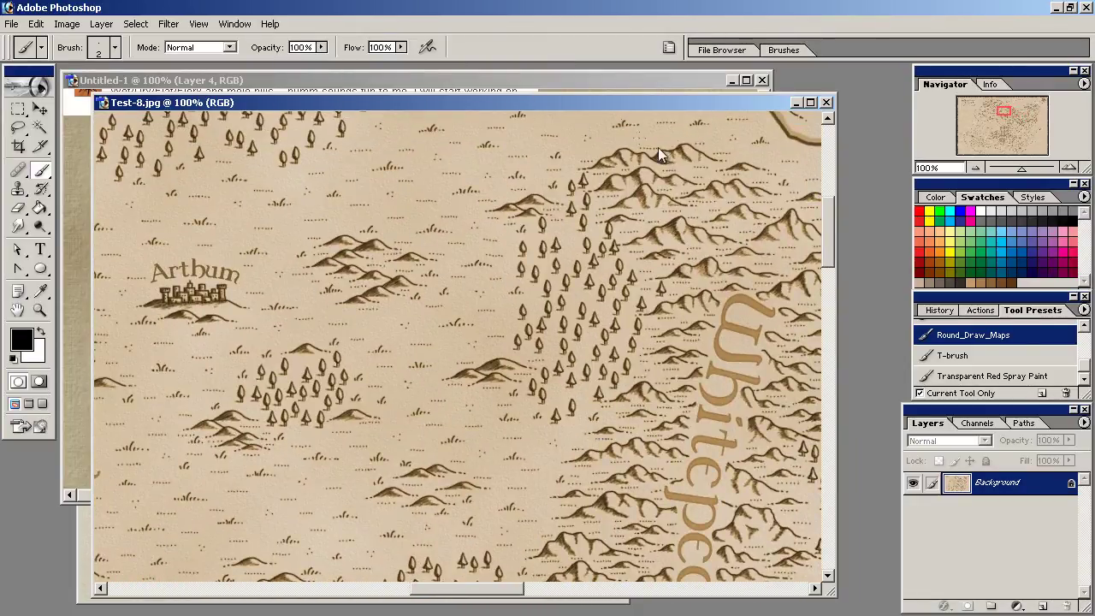
# - Close Test-8.jpg without saving, and undo the small loop near the village on Untitled-1
pyautogui.click(826, 103)
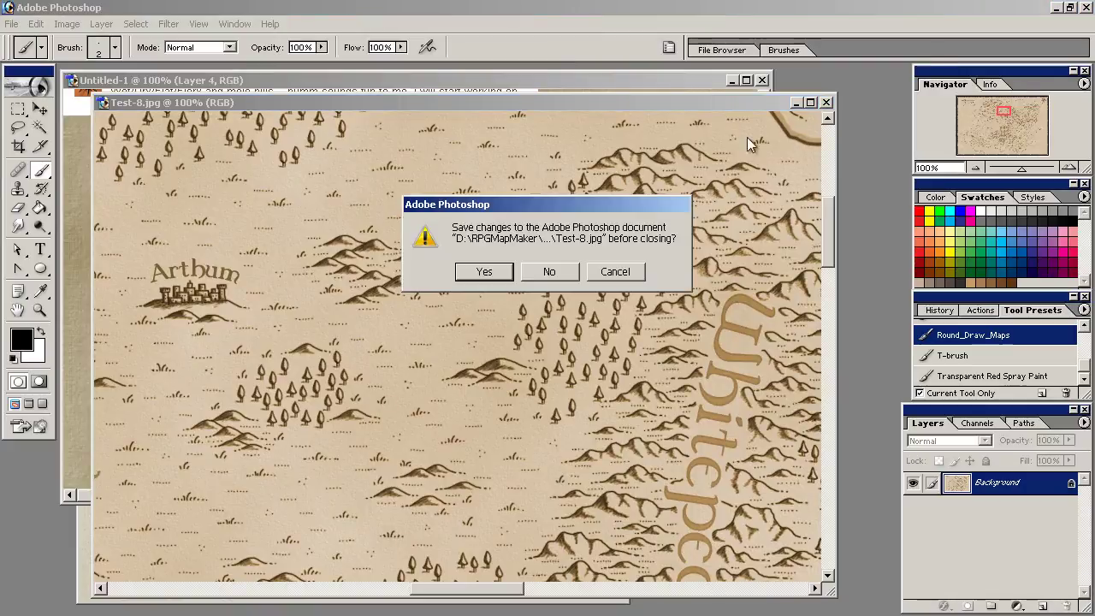
pyautogui.click(554, 272)
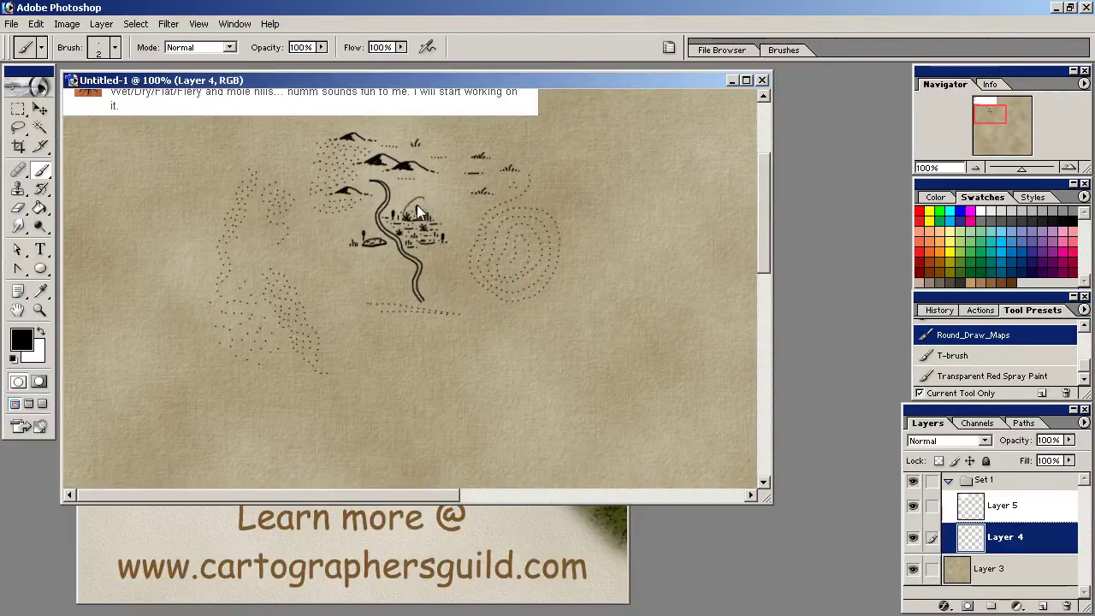
pyautogui.hotkey('ctrl', 'z')
# - Bring the RPG_exit1.jpg outro card forward and move its window higher
pyautogui.click(232, 530)
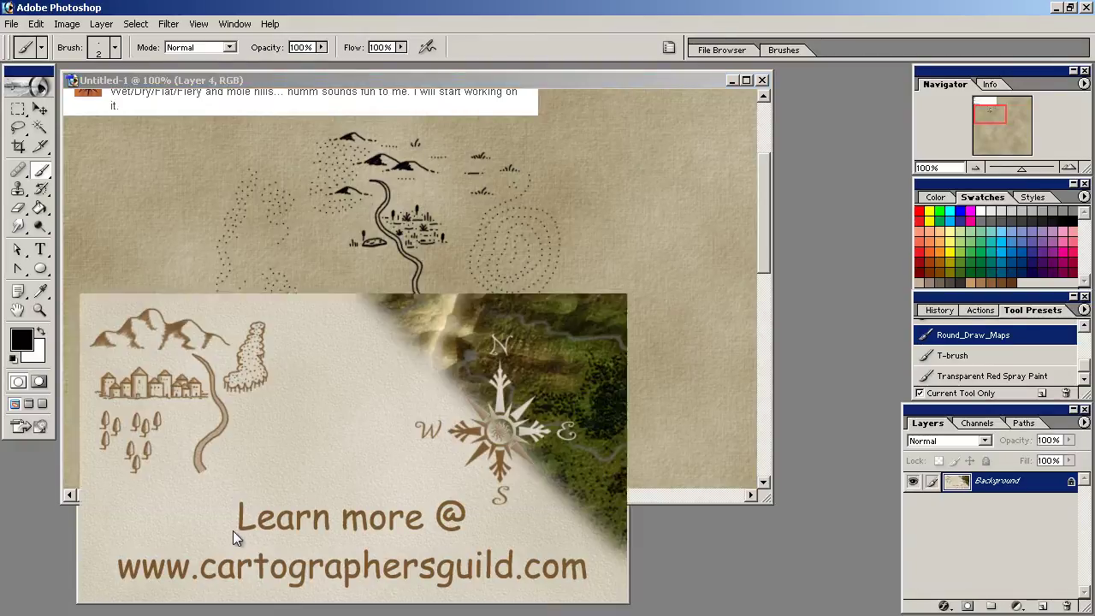
pyautogui.moveTo(321, 283); pyautogui.dragTo(395, 155)
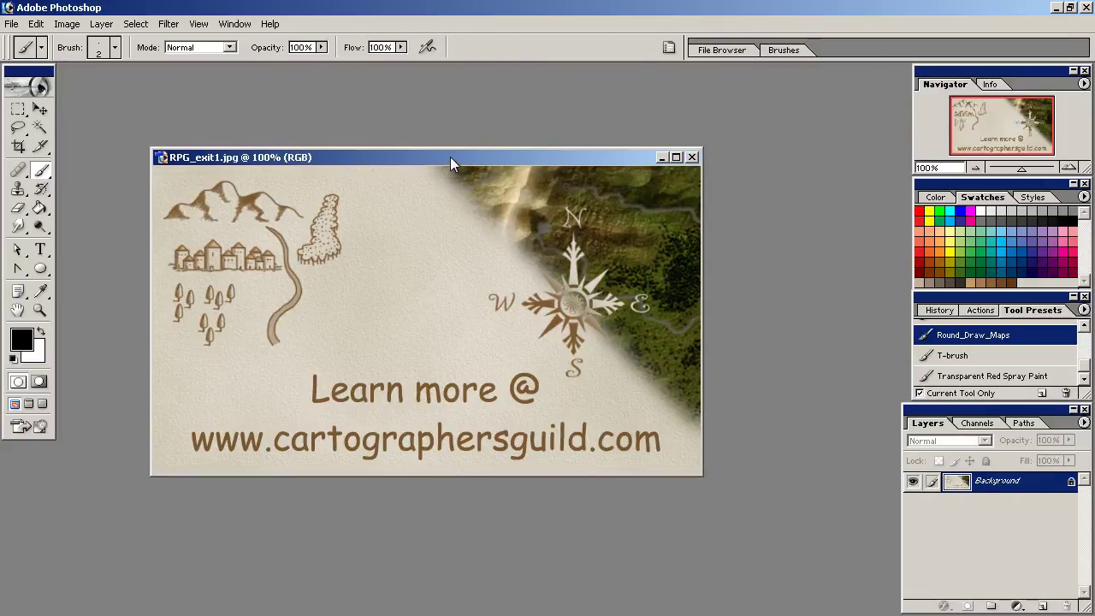
pyautogui.moveTo(450, 157); pyautogui.dragTo(448, 109)
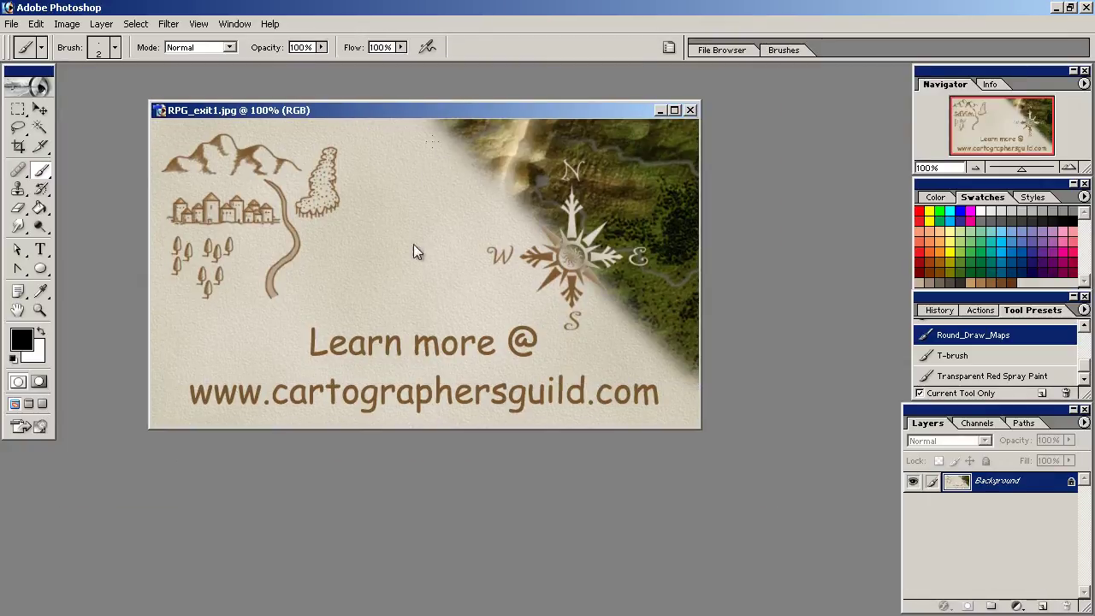